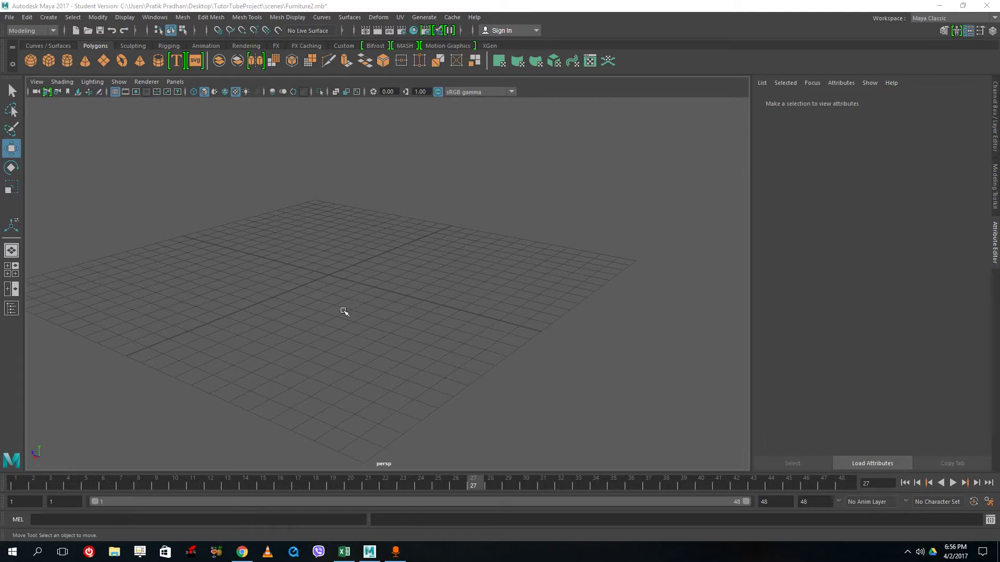
Step: Create a rectangular polygon plane across the middle of the grid
scroll(253, 273, "down", 3)
scroll(256, 270, "up", 2)
left_click(104, 61)
left_click_drag(320, 234, 406, 339)
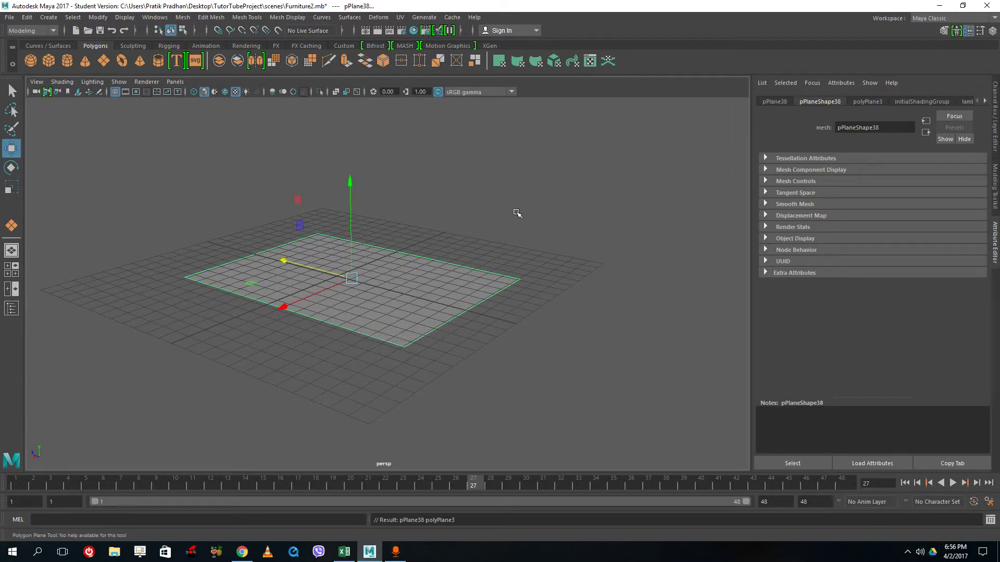
Step: Switch to the desktop and move the IMG_0156 image into the sourceimages folder of TutorTubeProject
left_click(937, 6)
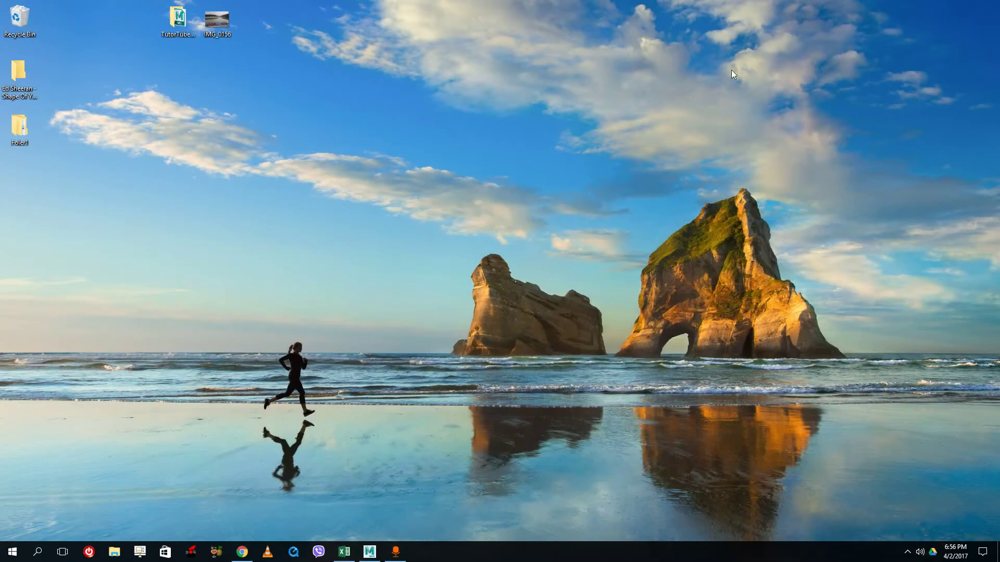
right_click(224, 21)
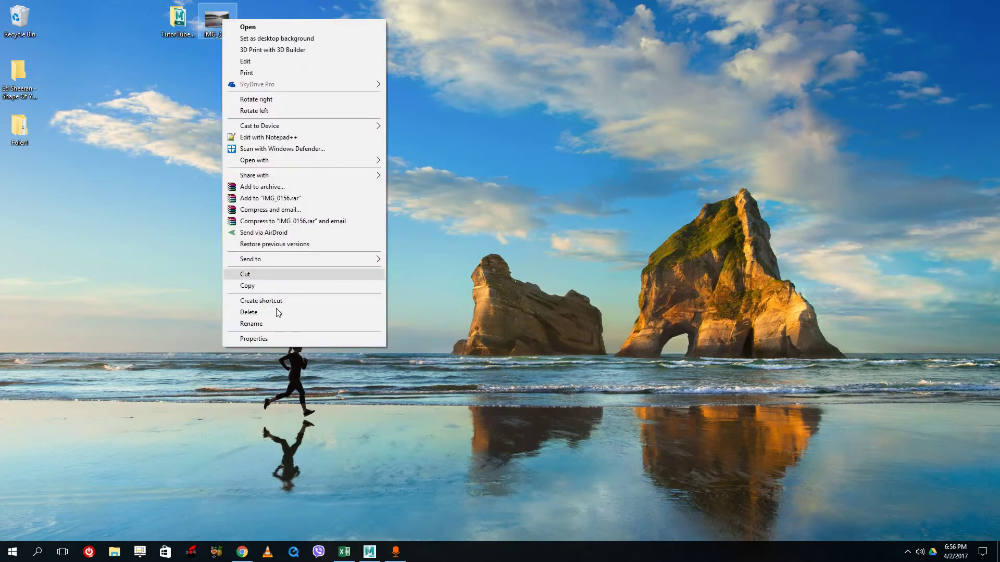
left_click(245, 275)
double_click(177, 18)
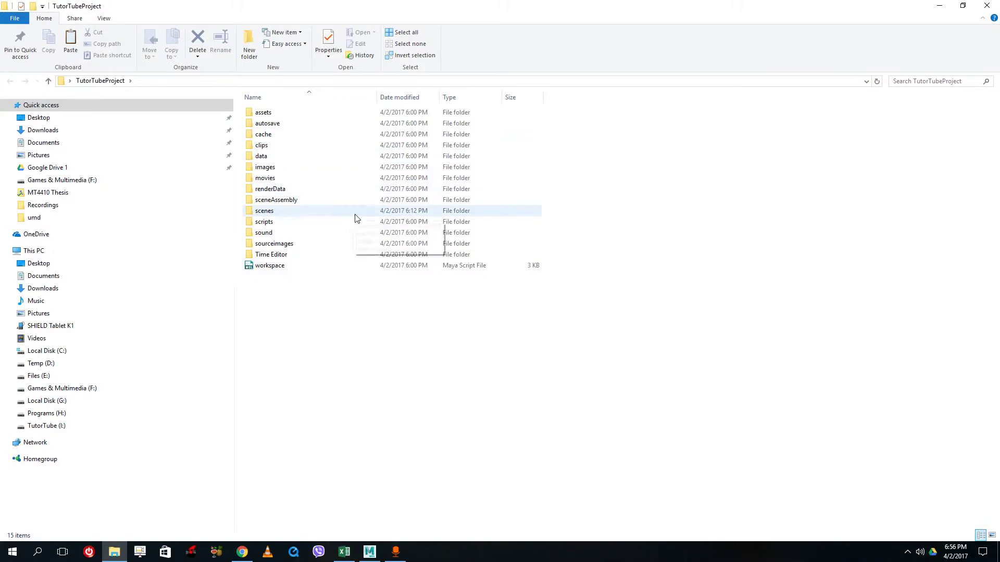
left_click_drag(405, 377, 247, 111)
left_click(386, 330)
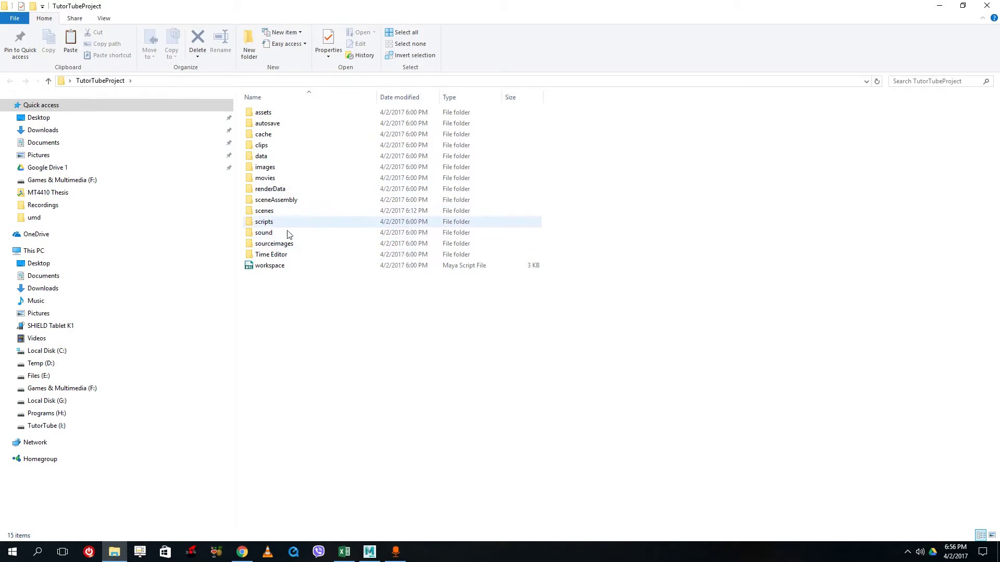
double_click(296, 246)
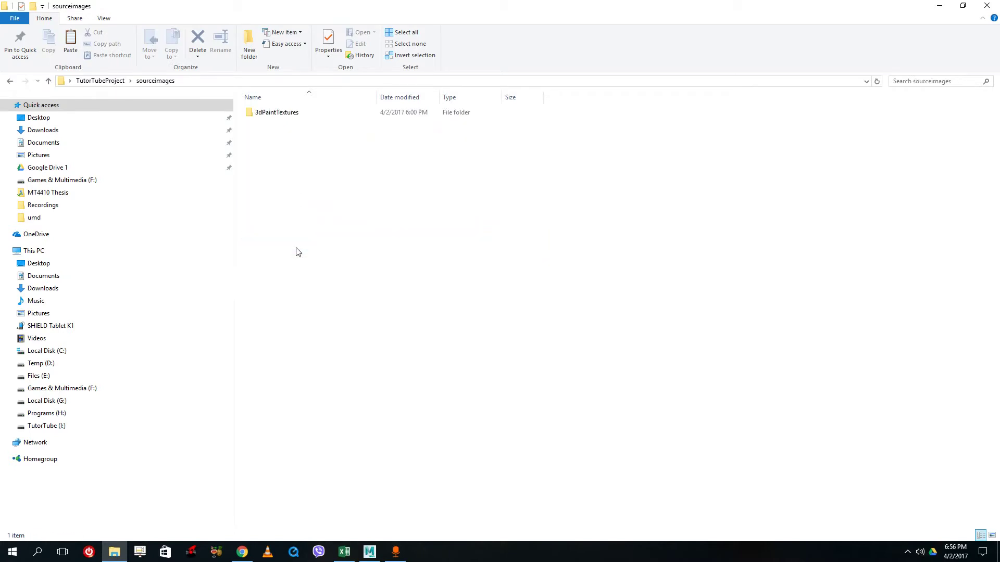
right_click(370, 234)
left_click(402, 302)
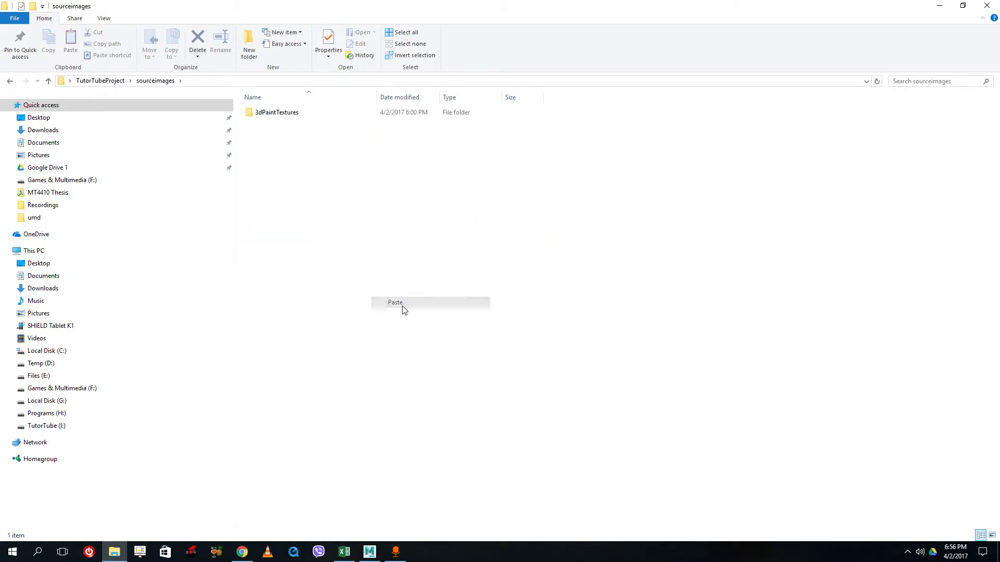
left_click(415, 265)
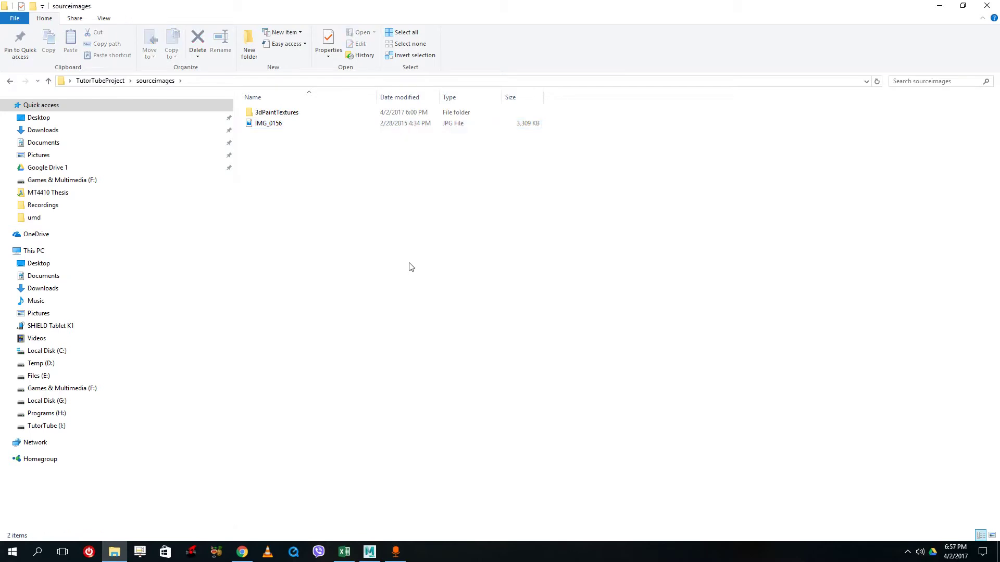
Step: Close off the file work by switching back to Maya and display the plane in shaded mode
left_click(939, 6)
left_click(371, 552)
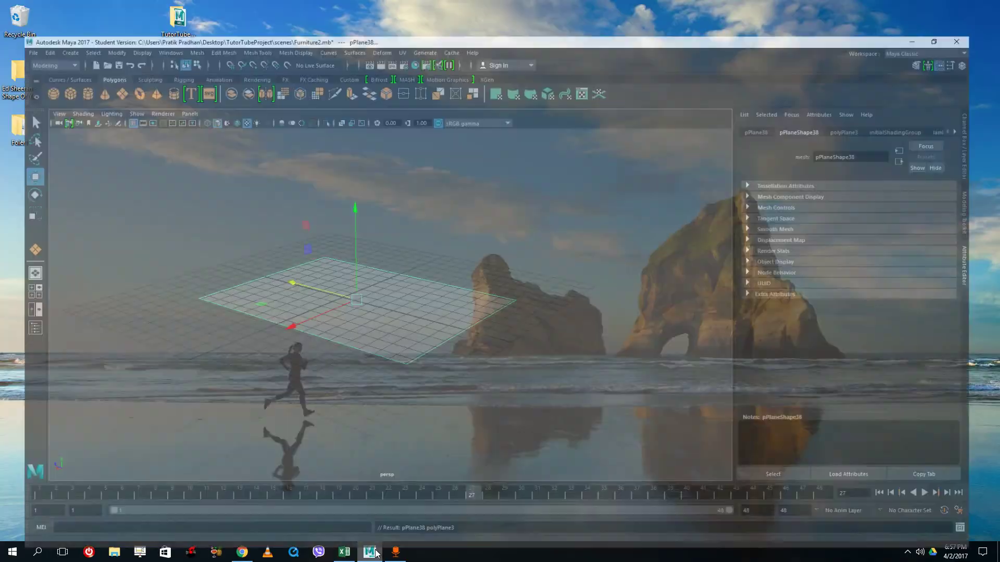
left_click_drag(365, 266, 395, 270, "alt")
right_click_drag(395, 270, 376, 318, "alt")
scroll(328, 309, "down", 3)
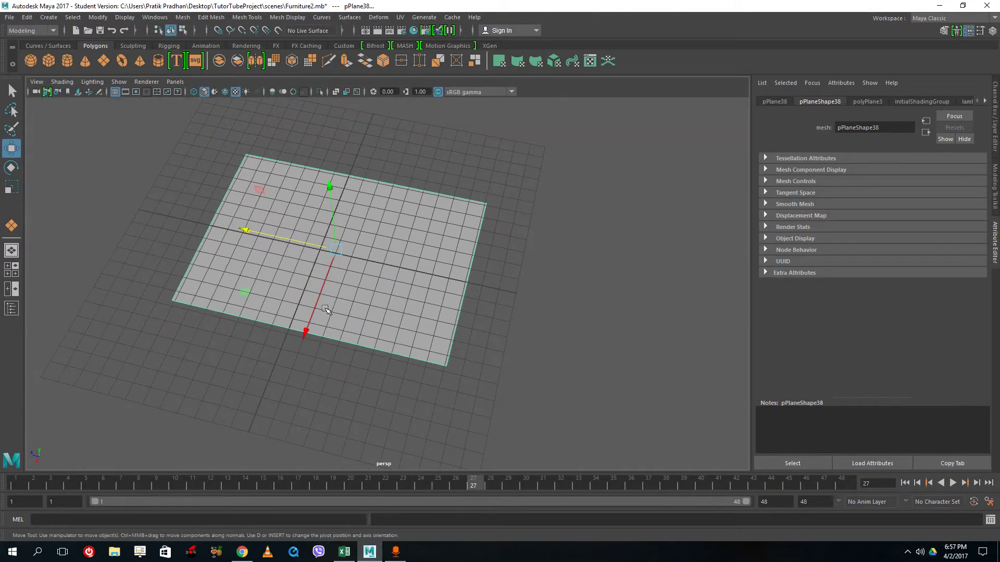
key("5")
Step: Set the current project to the TutorTubeProject folder on the desktop
left_click(10, 16)
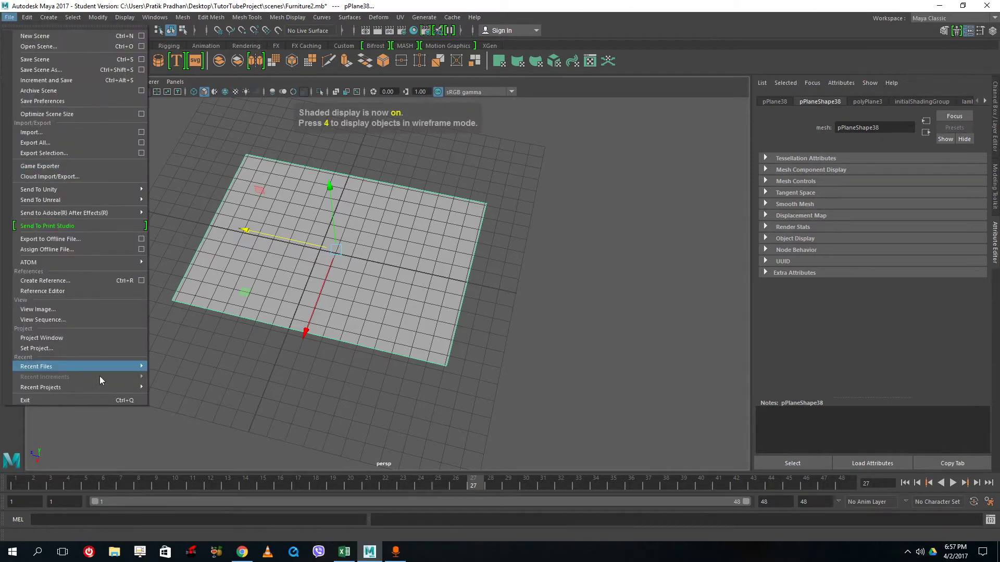
left_click(64, 347)
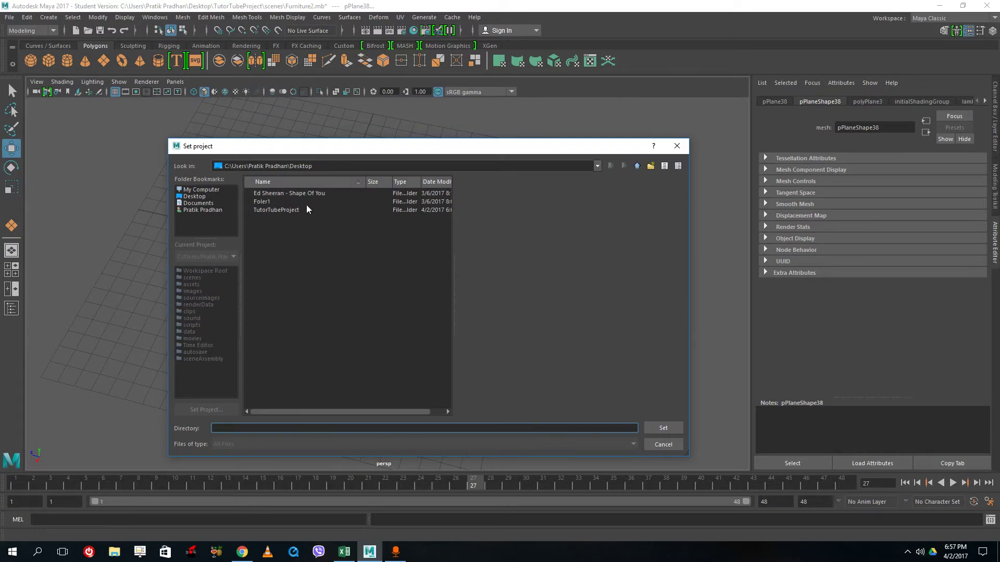
left_click(275, 209)
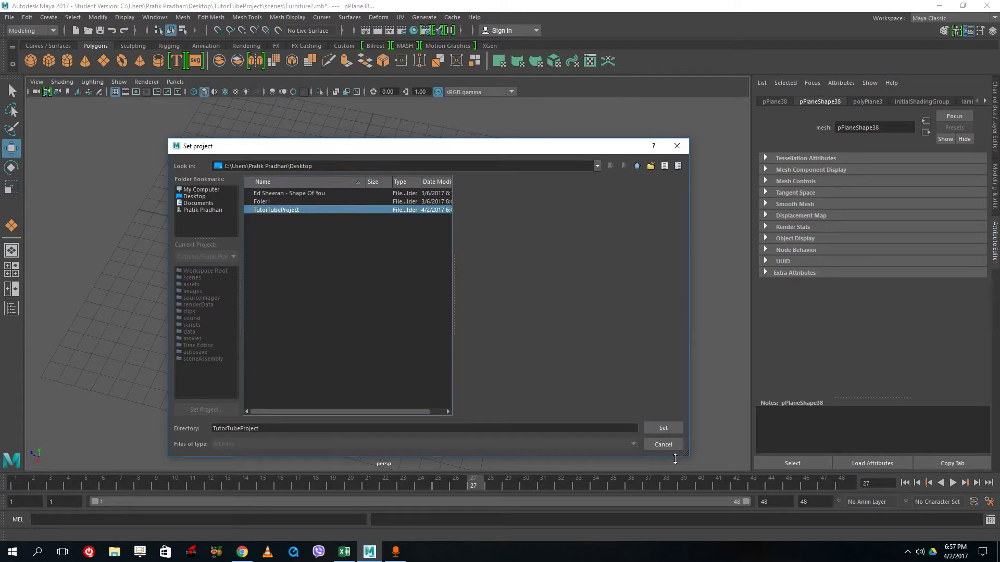
left_click(668, 431)
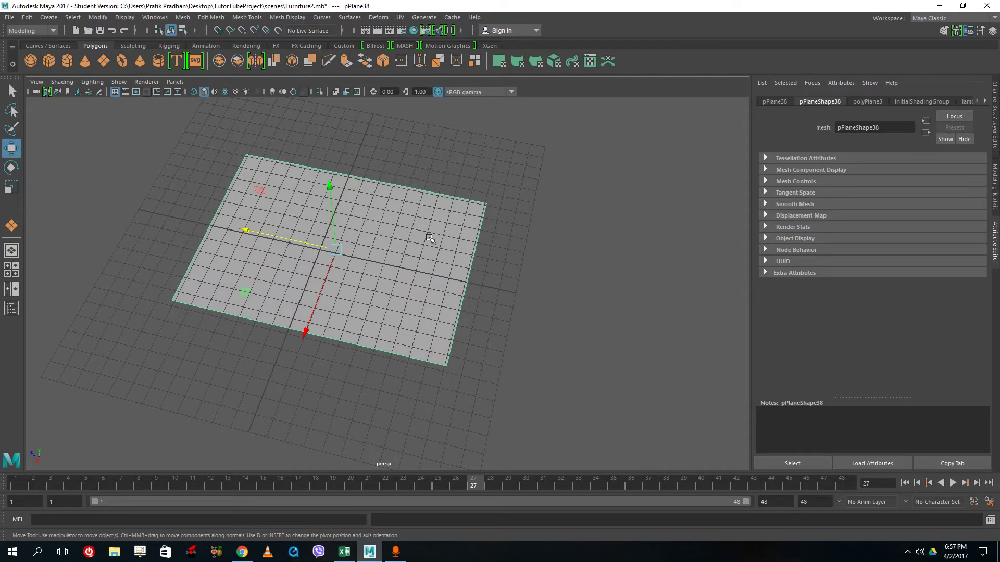
Step: Assign a new Lambert material to the plane
right_click_drag(426, 211, 415, 475)
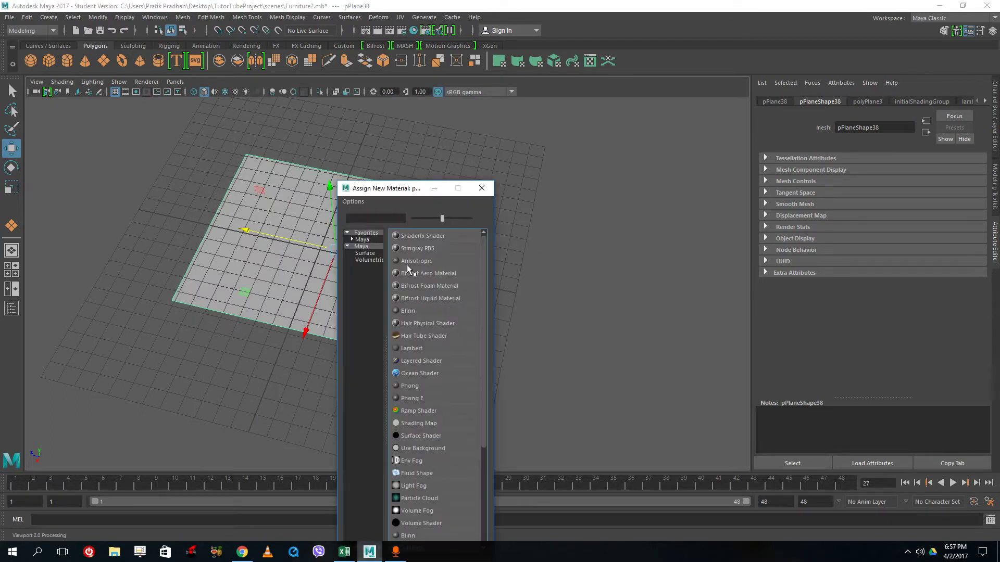
left_click(362, 239)
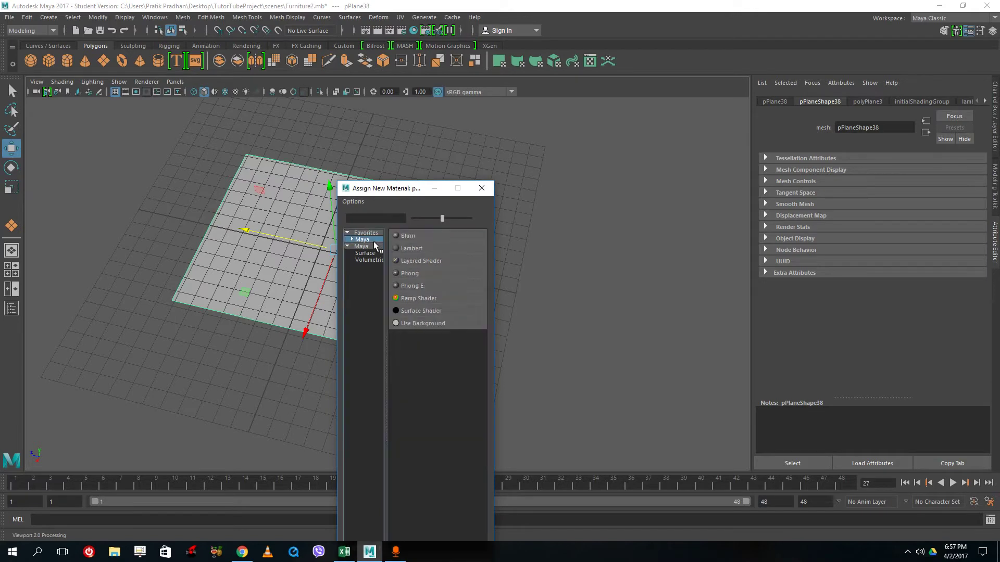
left_click(412, 248)
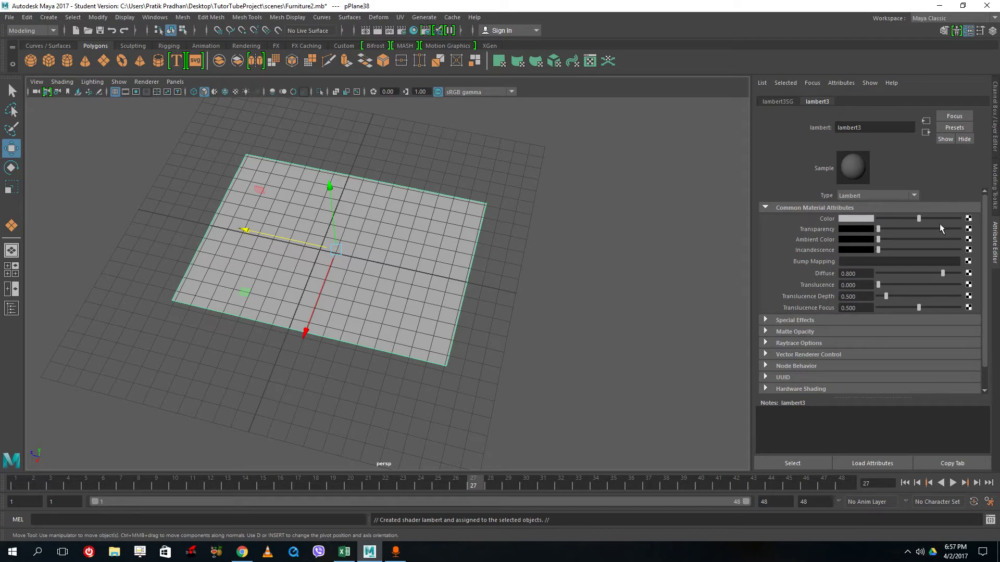
Step: Connect a File texture to the Color attribute of the plane's Lambert material
left_click(968, 219)
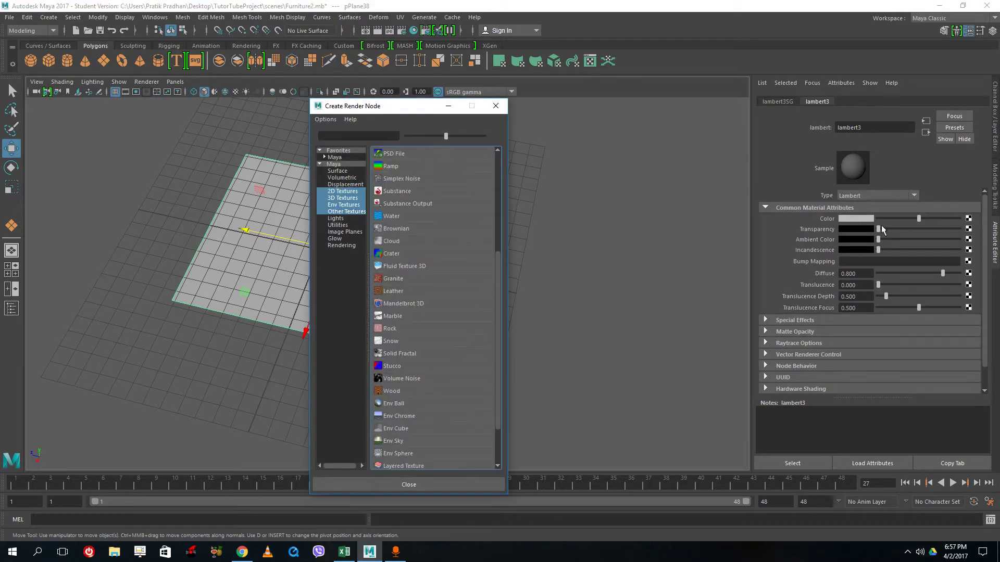
scroll(418, 233, "up", 4)
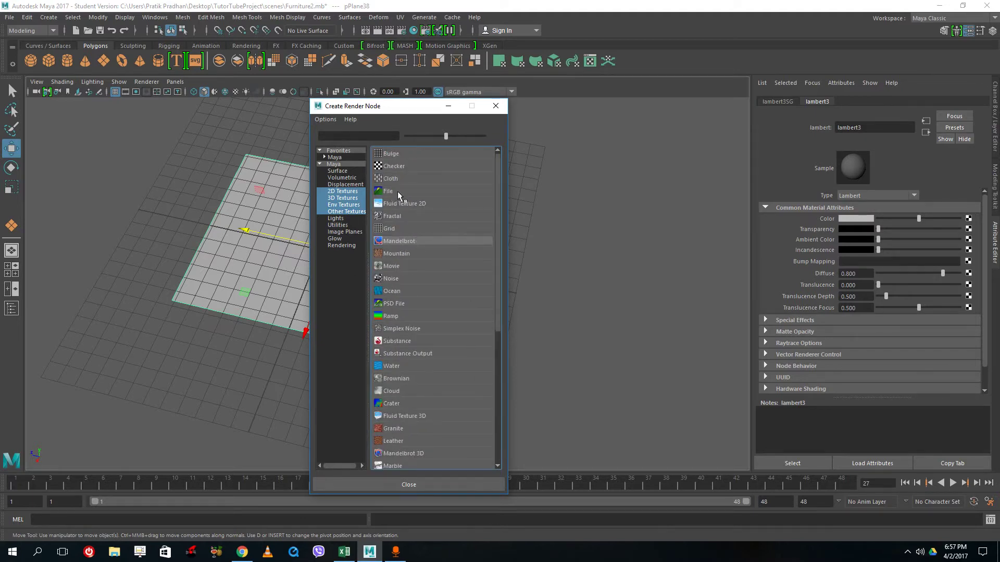
left_click(398, 191)
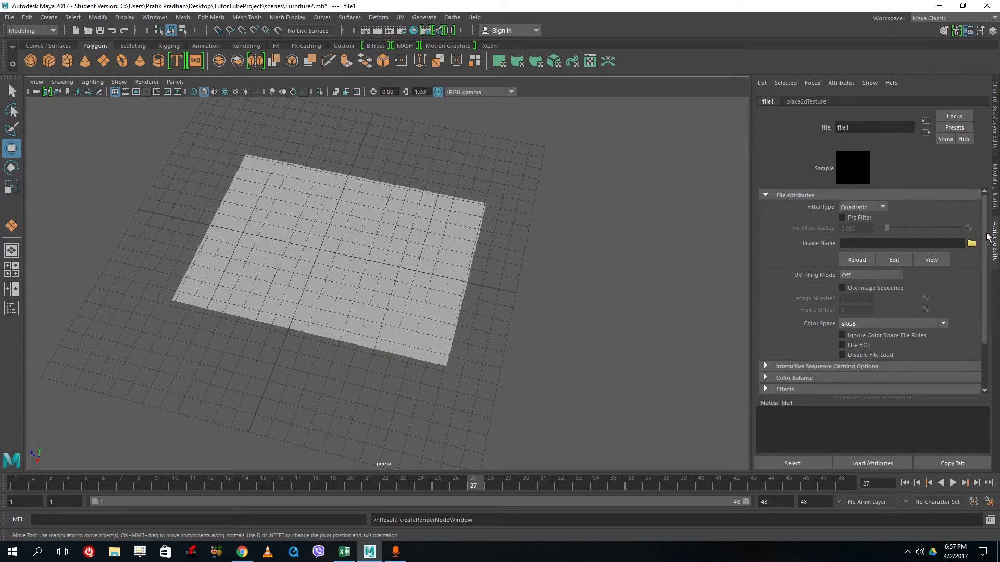
Step: Load IMG_0156.JPG from the project's sourceimages folder as the file texture's image
left_click_drag(986, 227, 990, 200)
left_click(971, 244)
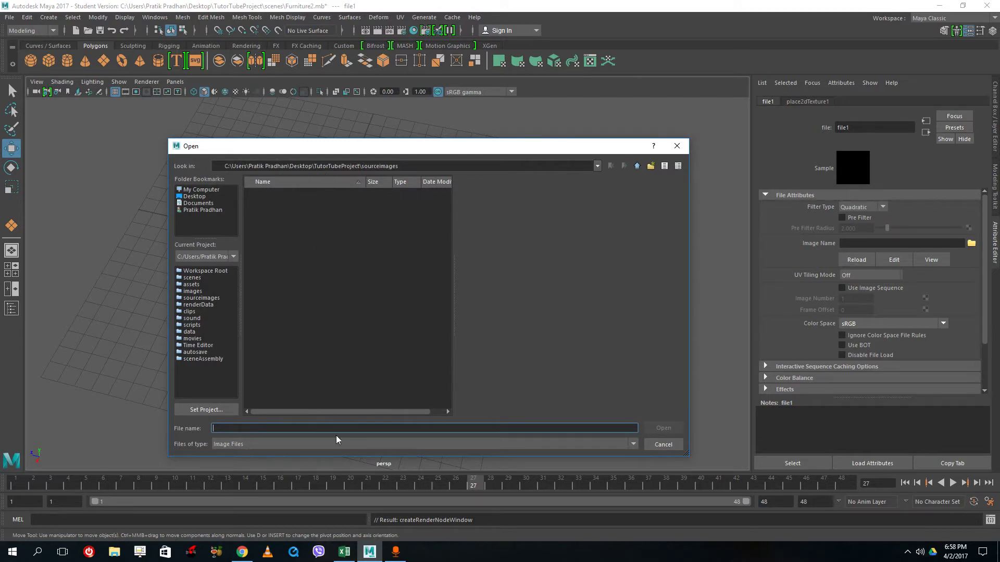
left_click(367, 411)
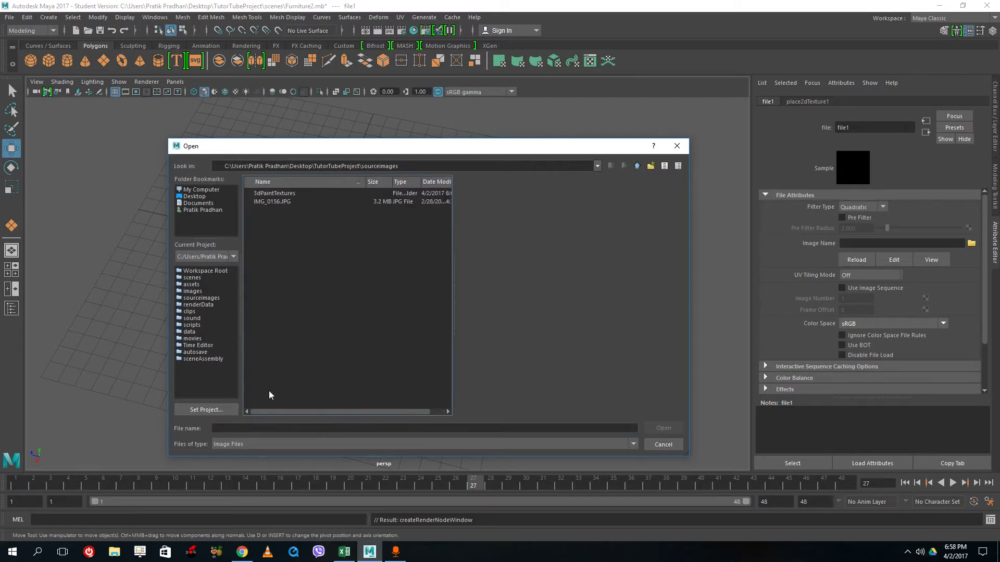
left_click(268, 202)
left_click(653, 428)
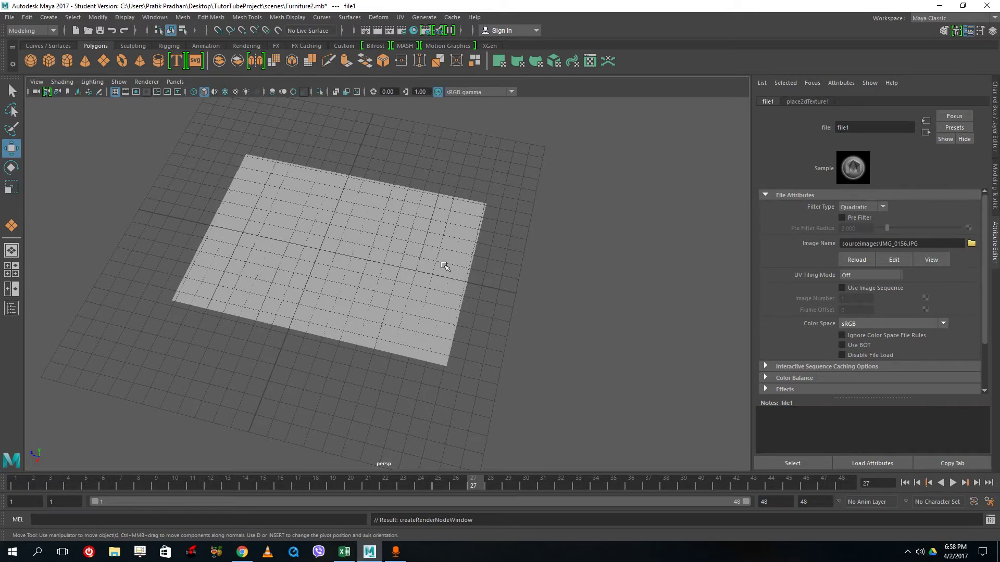
Step: Cycle the viewport through wireframe and shaded display, ending on shaded display with texture maps
key("4")
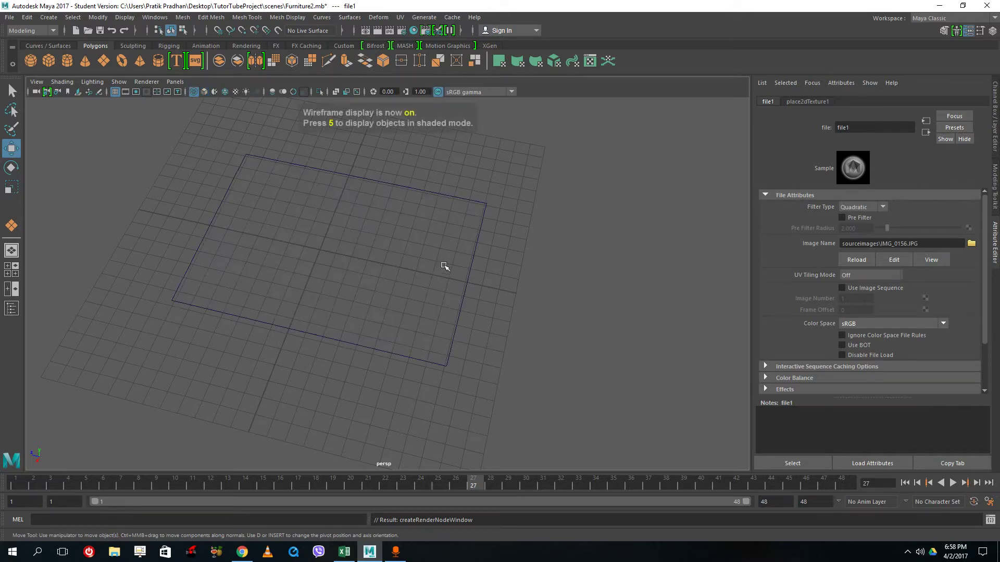
key("5")
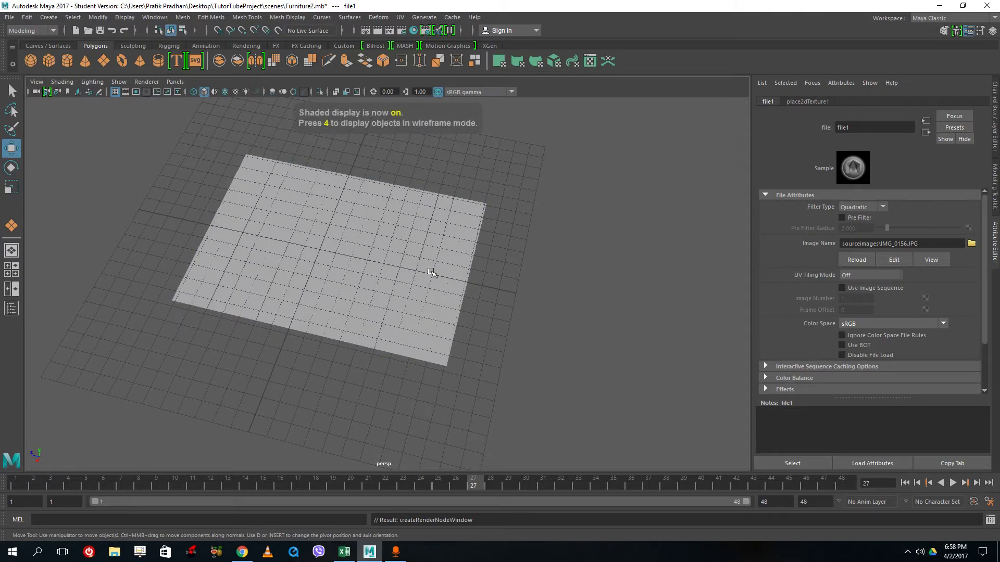
key("6")
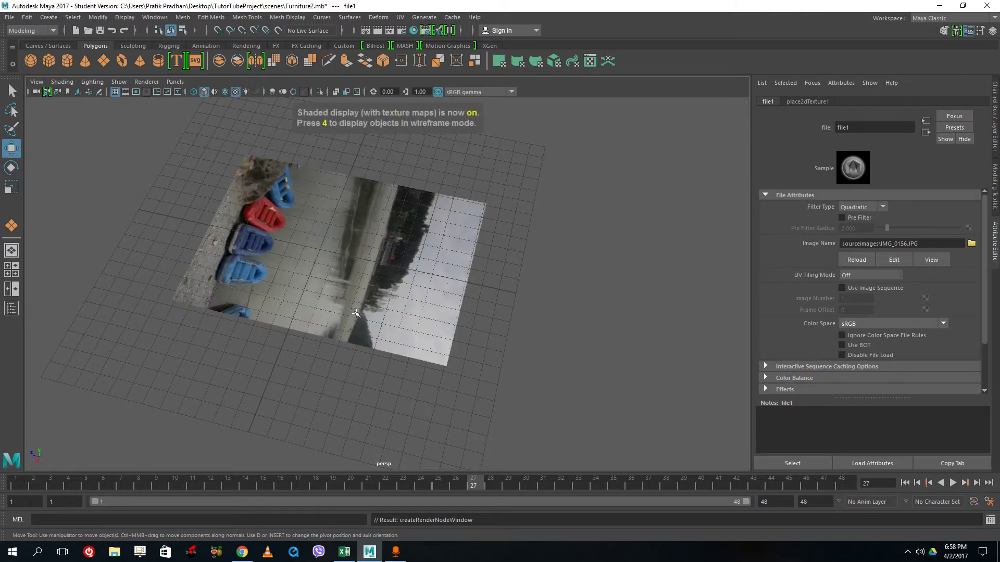
mouse_move(328, 337)
left_mouse_down("alt")
mouse_move(455, 296)
mouse_move(319, 338)
left_mouse_up("alt")
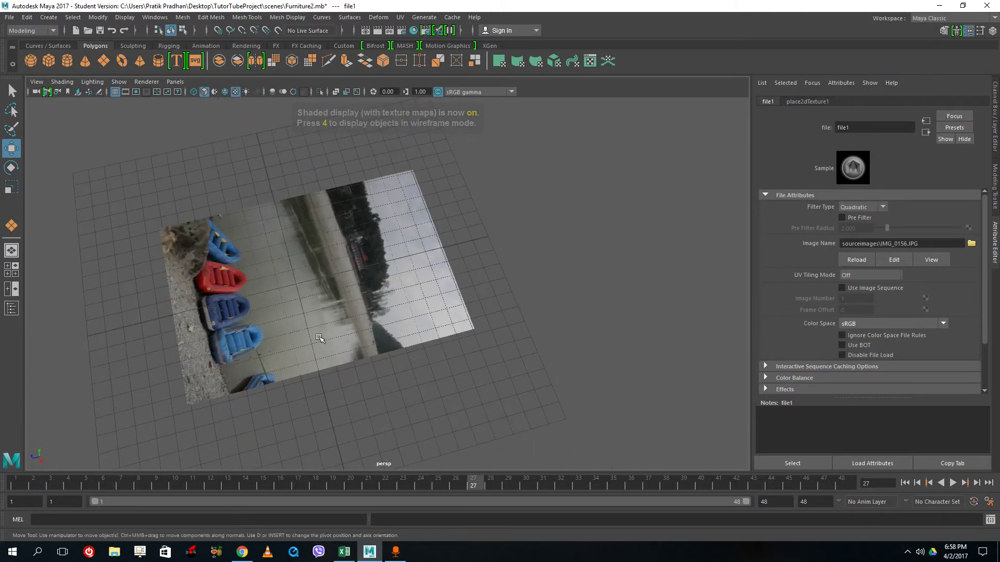
left_click_drag(412, 356, 458, 341, "alt")
Step: Normalize the plane's UVs so the whole image fits the surface, and clear the selection
left_click(257, 347)
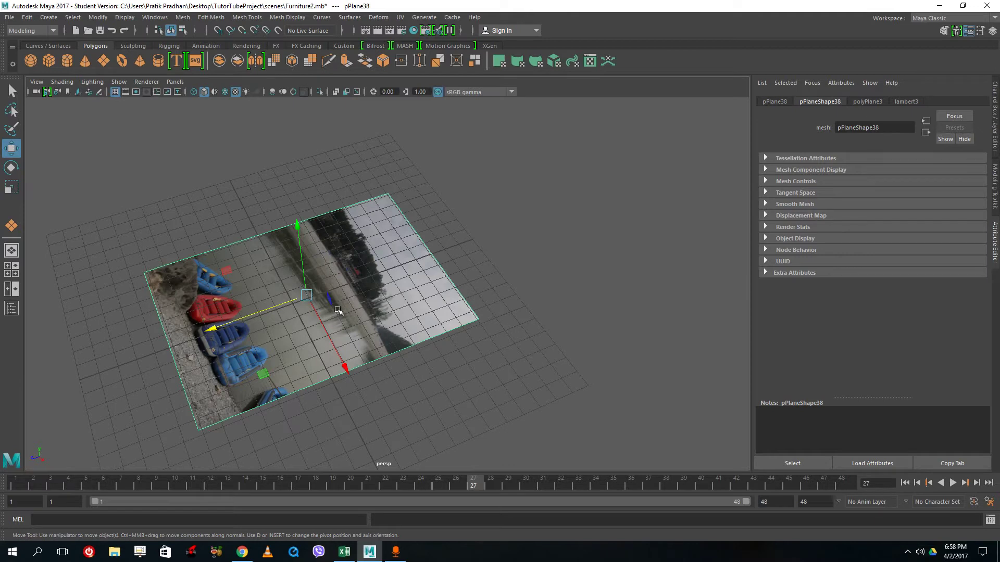
left_click(401, 18)
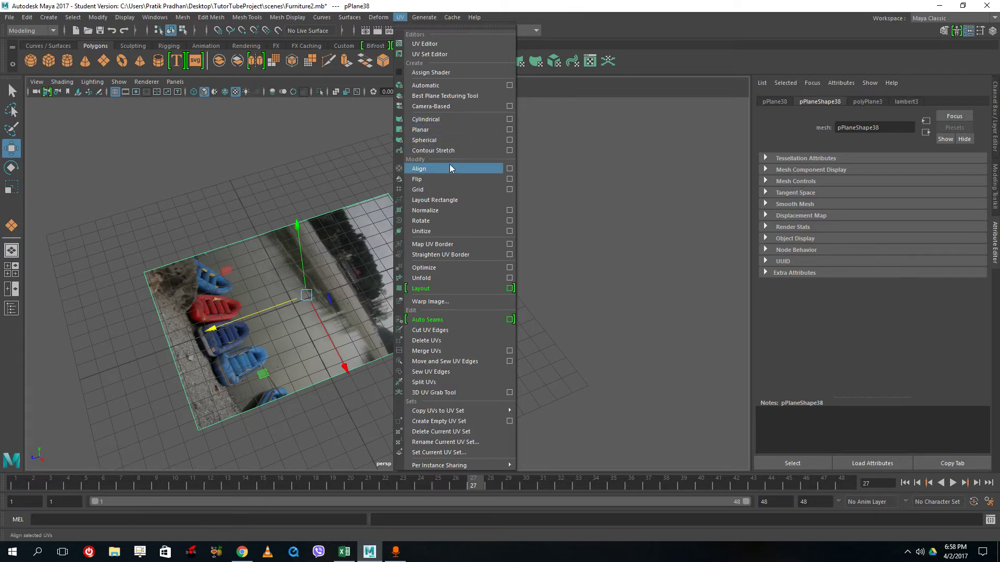
left_click(454, 210)
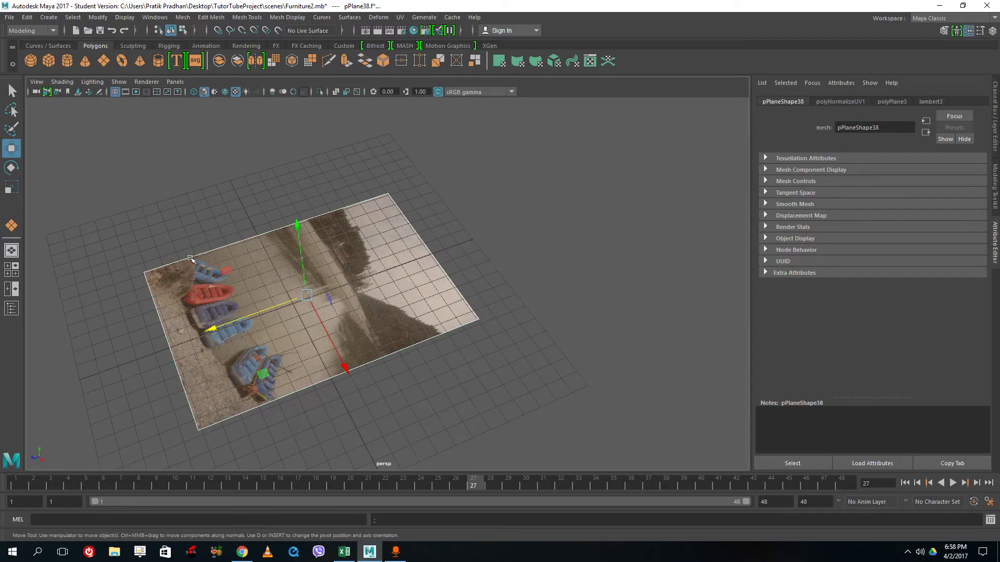
left_click(547, 368)
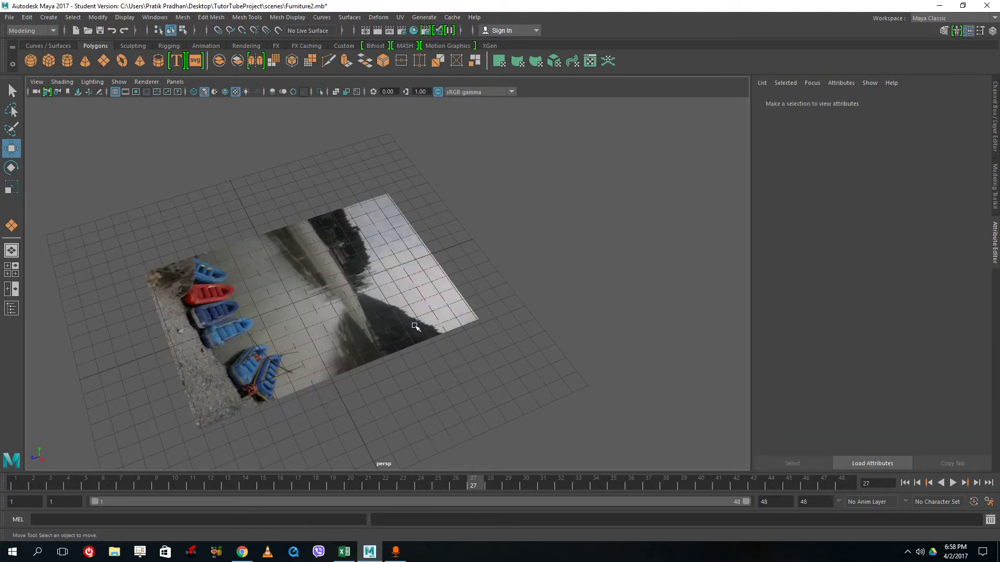
Step: Scale the textured plane wider along its X axis and deselect it
left_click(354, 308)
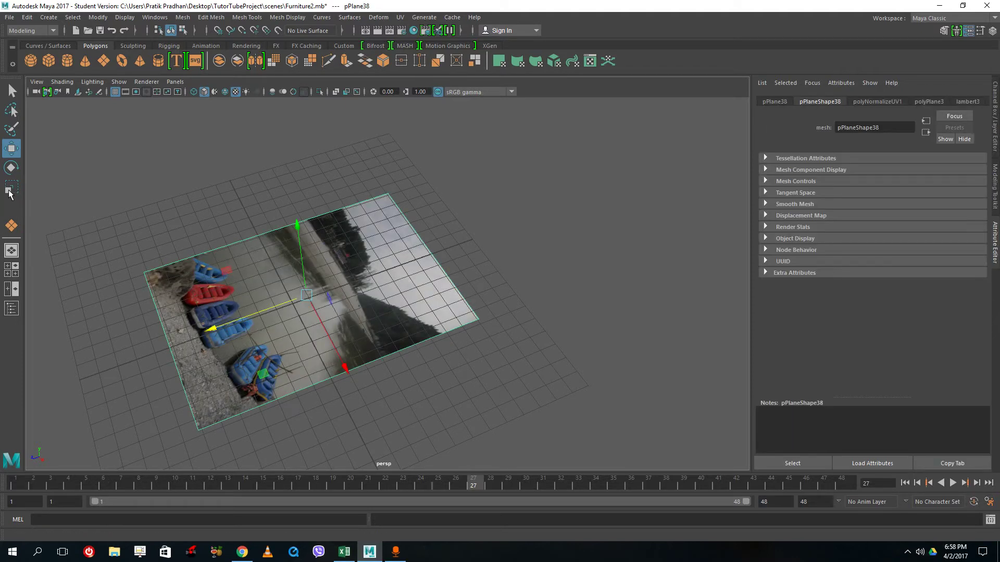
key("r")
left_click_drag(332, 372, 396, 454)
left_click_drag(415, 404, 531, 336, "alt")
scroll(425, 399, "down", 5)
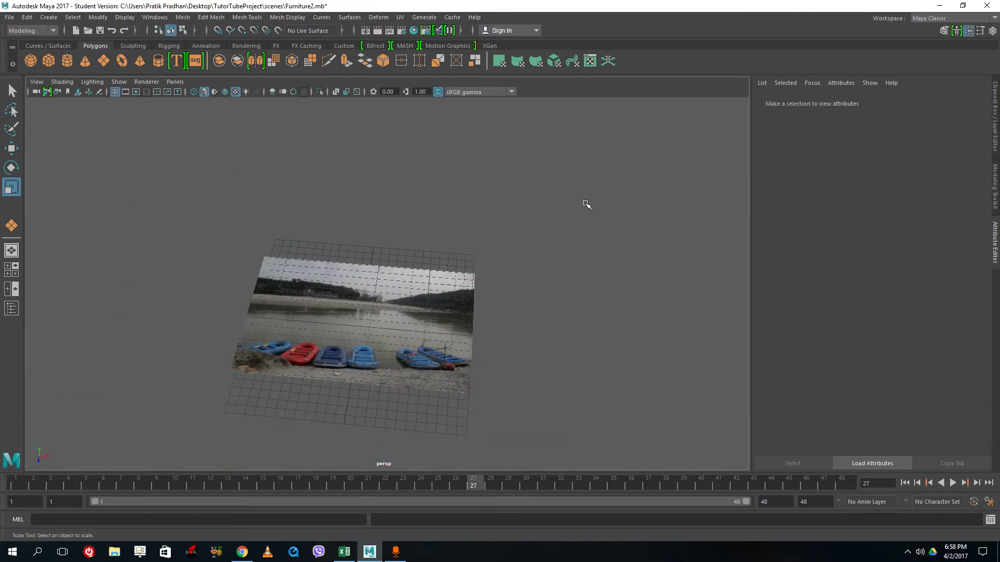
left_click(564, 297)
left_click_drag(564, 297, 443, 324, "alt")
scroll(371, 356, "down", 5)
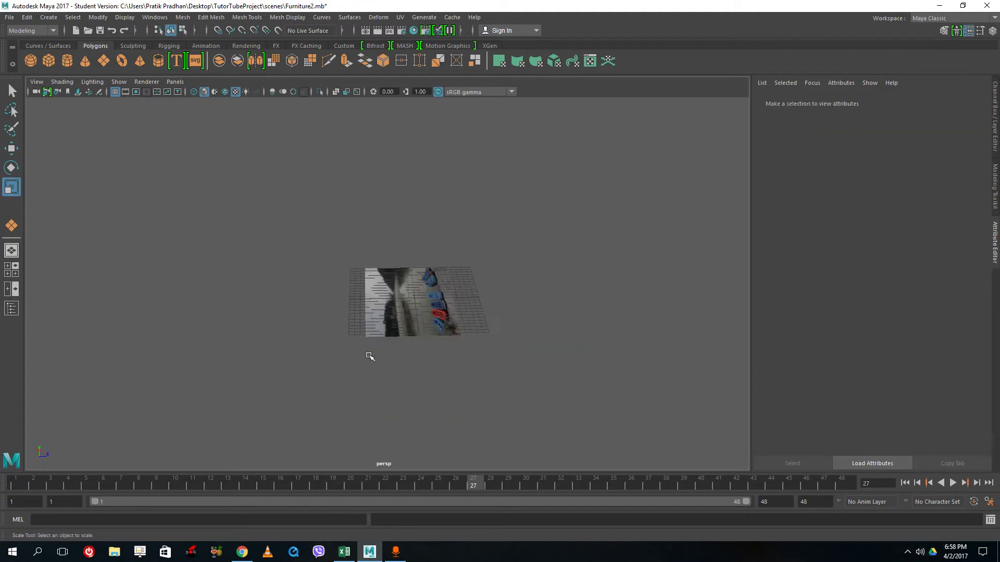
Step: Create a thin, flat polygon cube covering the textured plane
scroll(372, 355, "up", 7)
left_click(54, 64)
left_click_drag(338, 248, 555, 319)
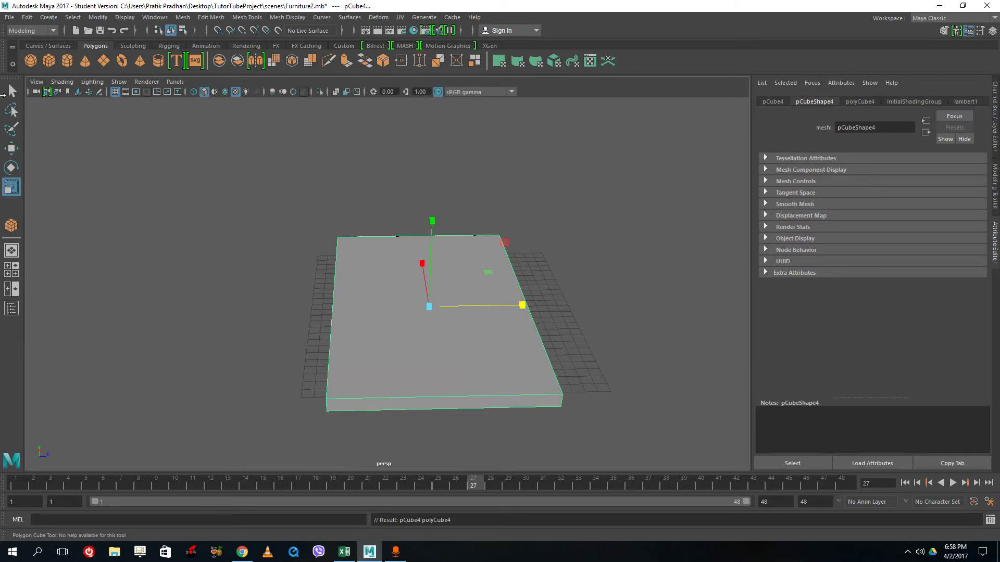
Step: Lower the flat polygon cube slightly until the textured plane shows on its top surface
key("F11")
left_click(11, 149)
left_click(404, 322)
right_click_drag(493, 289, 540, 239)
right_click_drag(485, 263, 562, 241)
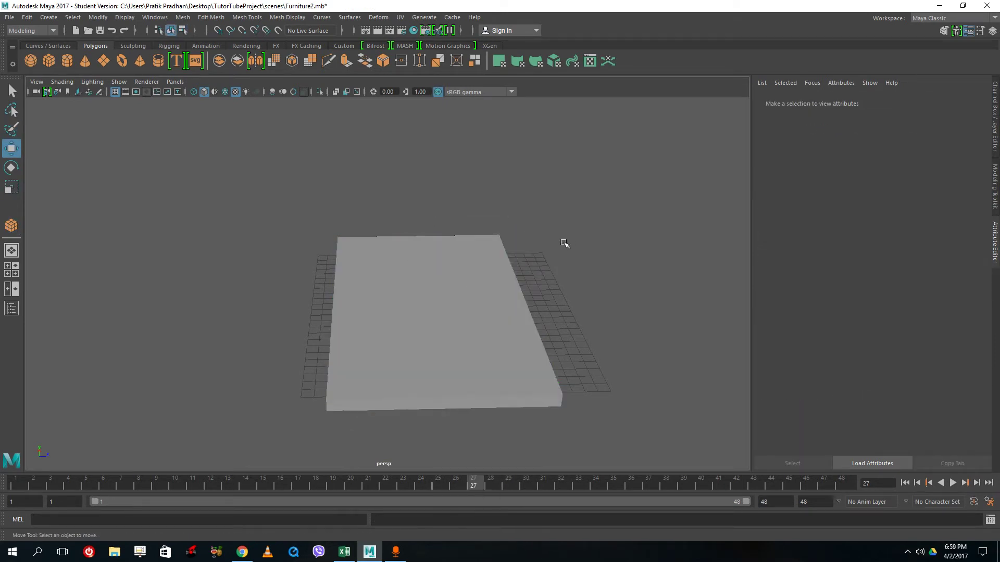
left_click(421, 282)
left_click_drag(432, 225, 430, 239)
left_click_drag(522, 316, 524, 317)
Step: Insert edge loops on the flat cube close to its outer edges, outlining a frame border around the image
right_click_drag(428, 416, 339, 415, "shift")
left_click(337, 412)
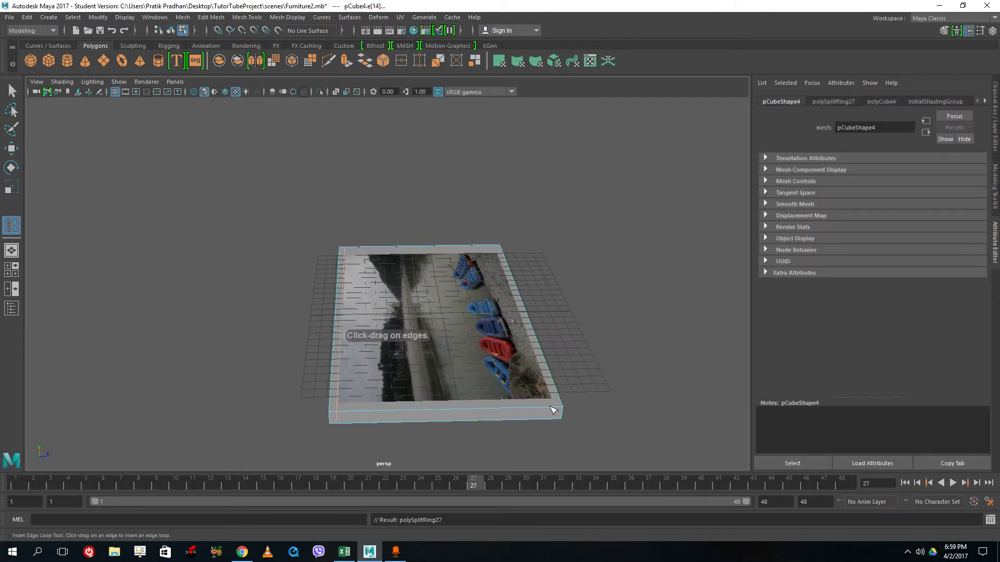
left_click(553, 412)
left_click_drag(526, 415, 474, 407, "alt")
left_click_drag(475, 407, 285, 340, "alt")
Step: Move the end vertices of the cube inward along the X axis to narrow the wide end border
right_click_drag(293, 252, 249, 243)
left_click_drag(241, 204, 271, 375, "alt")
right_click_drag(307, 247, 223, 216)
left_click(12, 91)
left_click(264, 286)
right_click_drag(255, 265, 243, 273)
left_click_drag(220, 212, 274, 368)
left_click(11, 148)
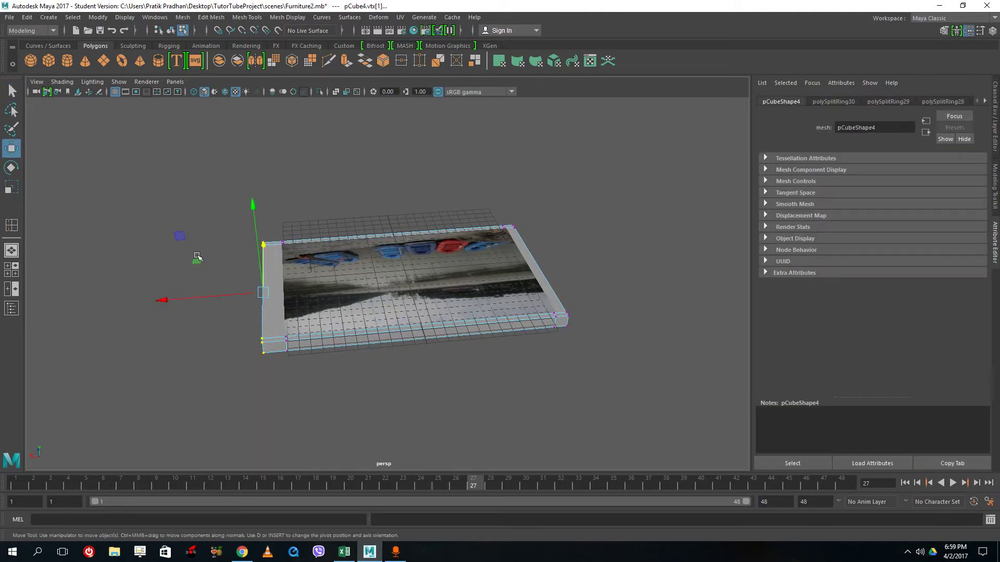
left_click_drag(198, 295, 208, 302)
left_click_drag(560, 372, 532, 384, "alt")
right_click_drag(535, 252, 536, 304)
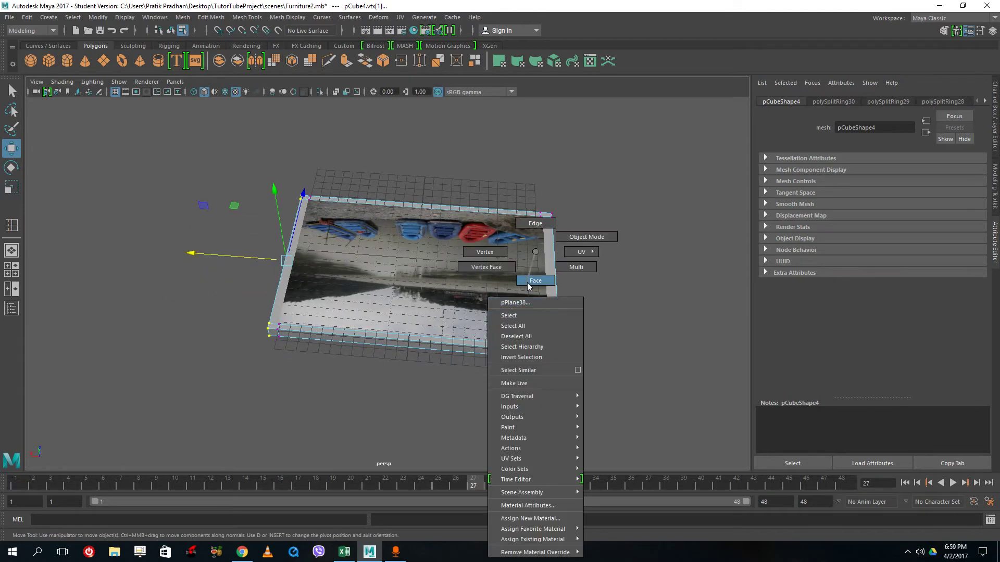
left_click(527, 282)
left_click(542, 295)
left_click_drag(517, 293, 418, 202, "alt")
key("ctrl+z")
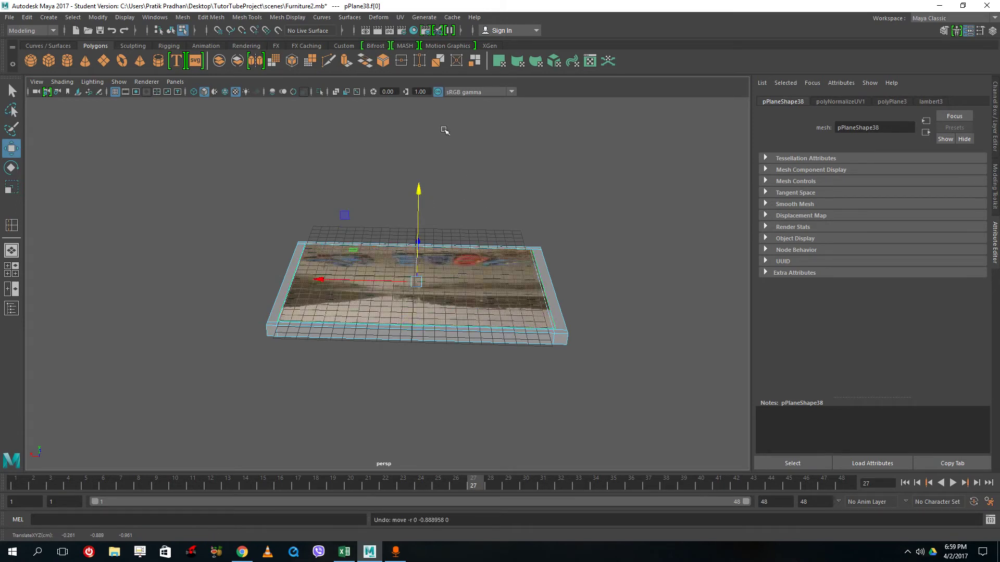
key("ctrl+e")
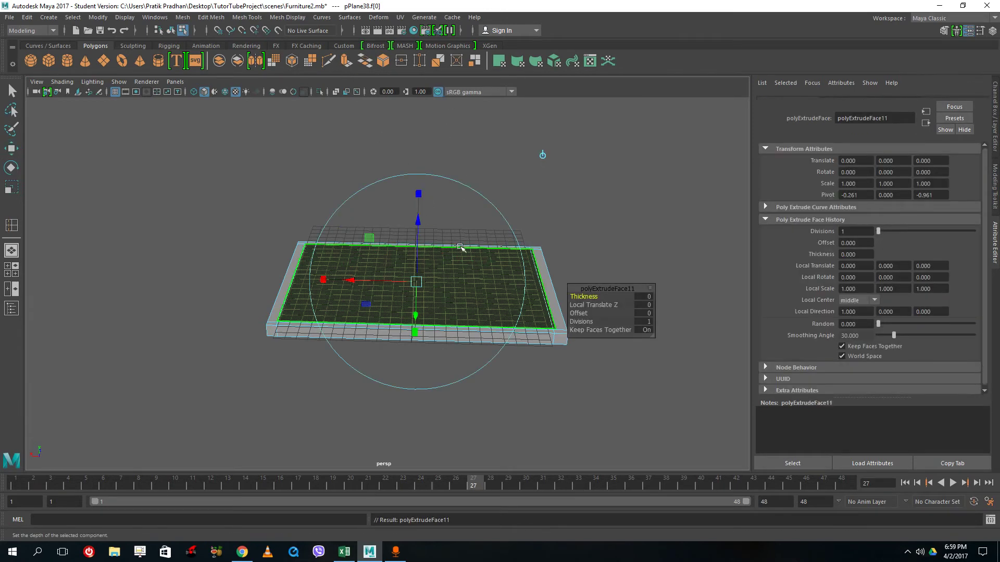
key("ctrl+z")
Step: Move the textured plane straight up, well above the flat cube
right_click_drag(467, 252, 526, 235)
left_click(585, 236)
left_click(456, 256)
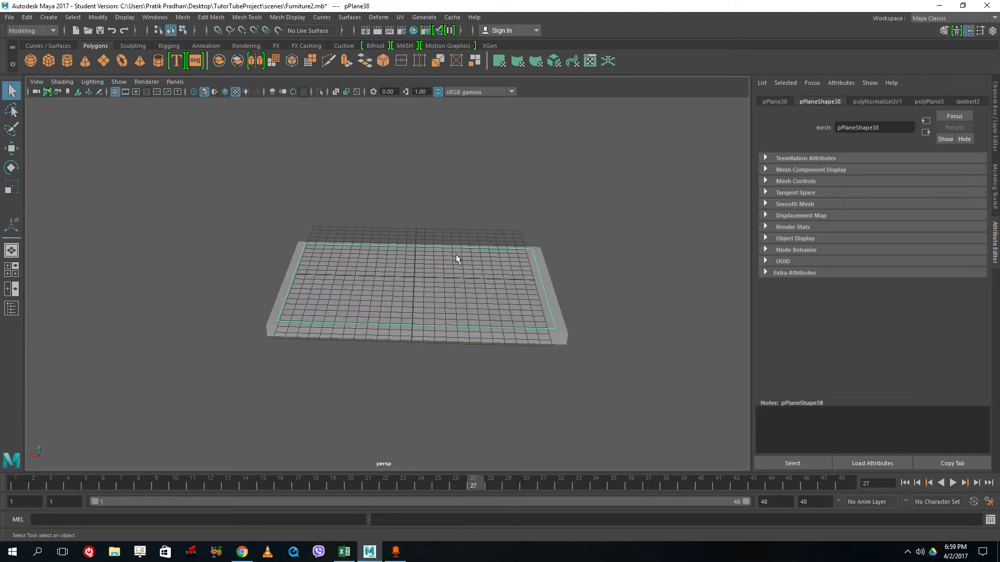
key("w")
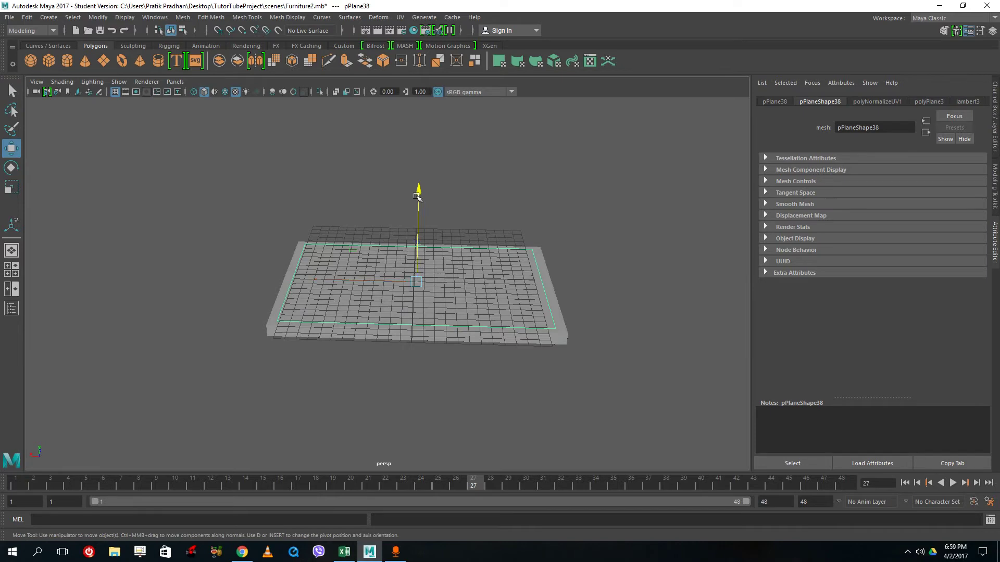
left_click_drag(419, 198, 405, 128)
Step: Extrude the large inner top face of the cube downward to form a shallow recess inside the border
left_click(427, 291)
right_click_drag(494, 295, 495, 294)
left_click(494, 295)
scroll(493, 307, "up", 5)
left_click_drag(491, 332, 497, 317, "alt")
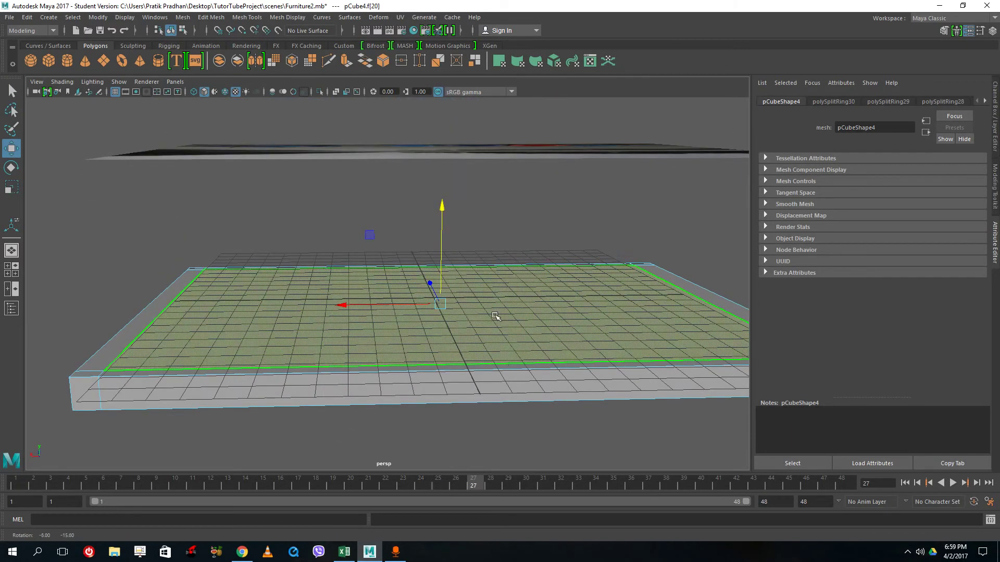
key("ctrl+e")
left_click_drag(442, 208, 442, 248)
Step: Insert supporting edge loops along the frame border and the recess's inner walls, undoing misplaced ones
right_click_drag(288, 252, 328, 238)
left_click(302, 254)
left_click(231, 298)
right_click_drag(196, 296, 156, 315, "shift")
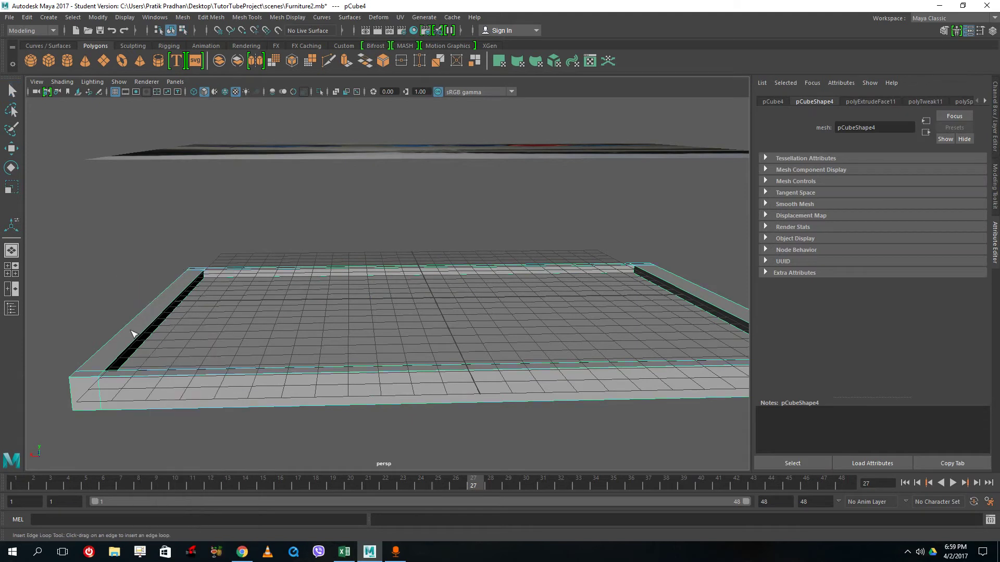
left_click(110, 384)
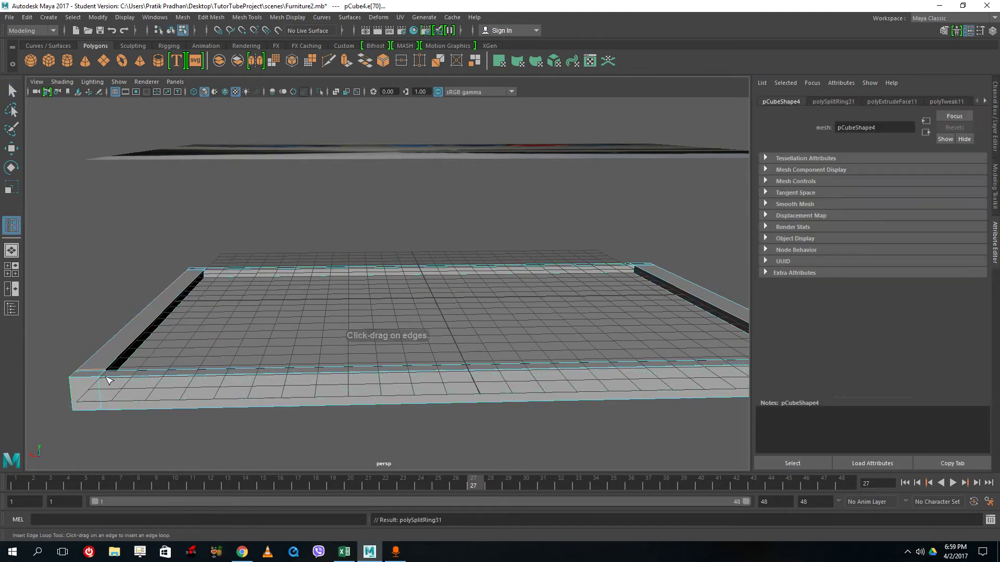
left_click_drag(110, 382, 125, 374)
key("ctrl+z")
left_click_drag(193, 308, 130, 347, "alt")
left_click_drag(218, 315, 367, 262, "alt")
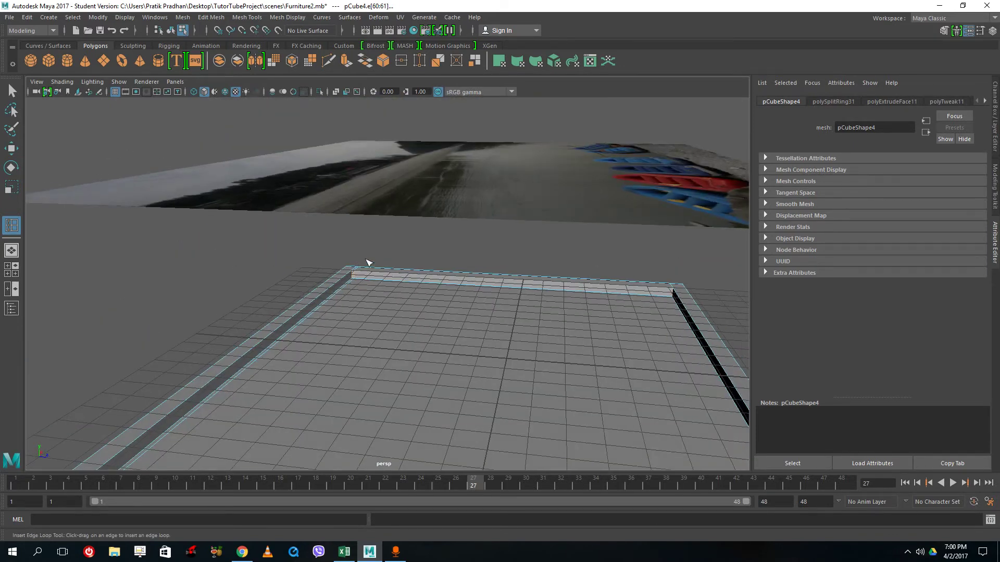
left_click(354, 280)
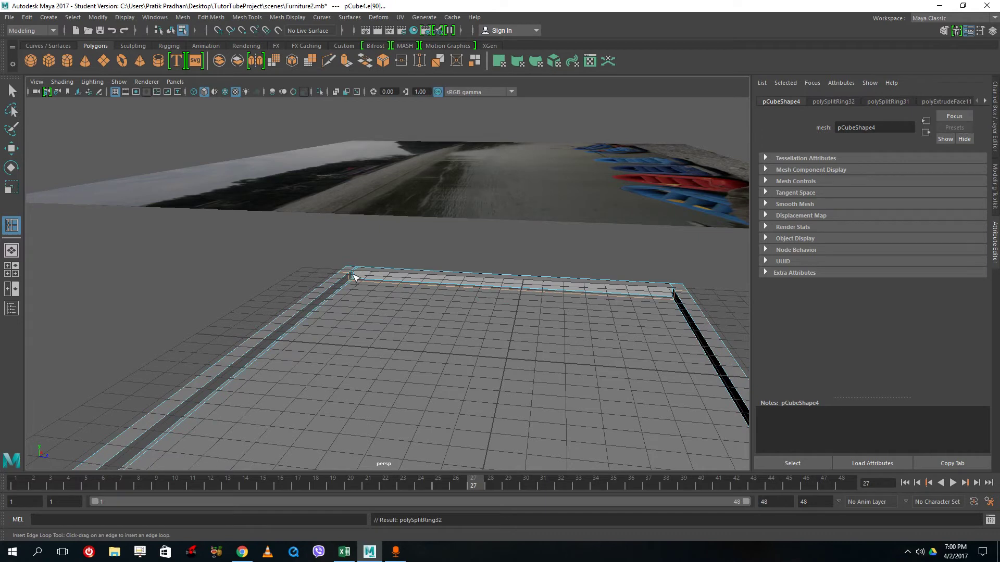
key("ctrl+z")
left_click(354, 278)
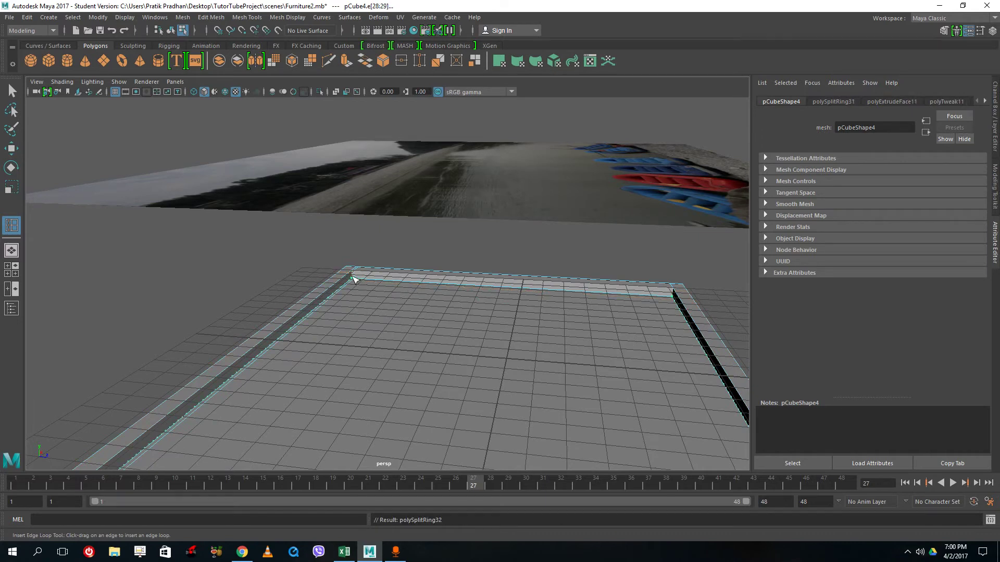
Step: Insert another supporting edge loop along the frame border at a different corner of the recess
left_click_drag(353, 277, 362, 271, "alt")
left_click_drag(328, 351, 331, 319, "alt")
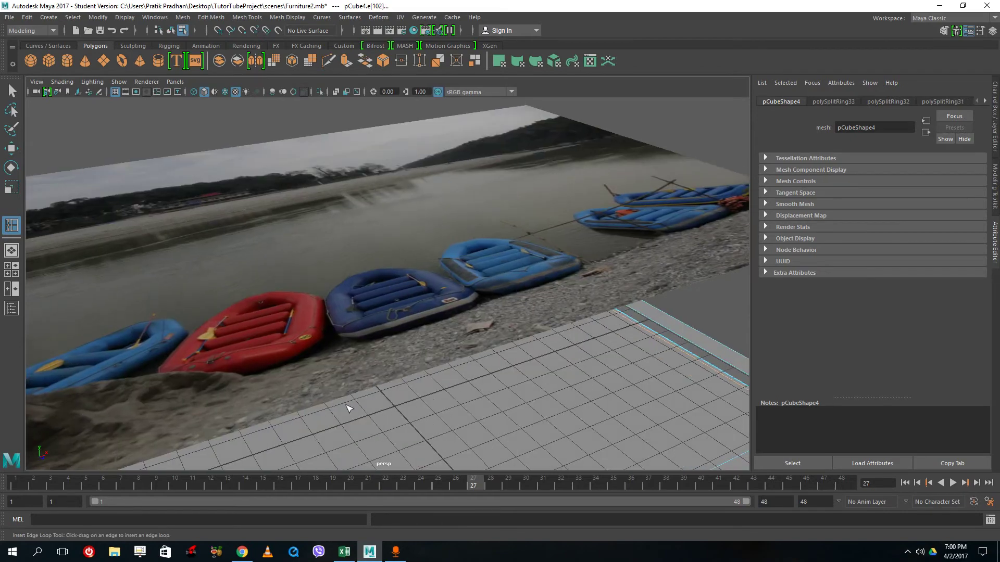
left_click_drag(349, 408, 426, 360, "alt")
middle_click_drag(364, 400, 704, 350, "alt")
left_click_drag(390, 334, 364, 328, "alt")
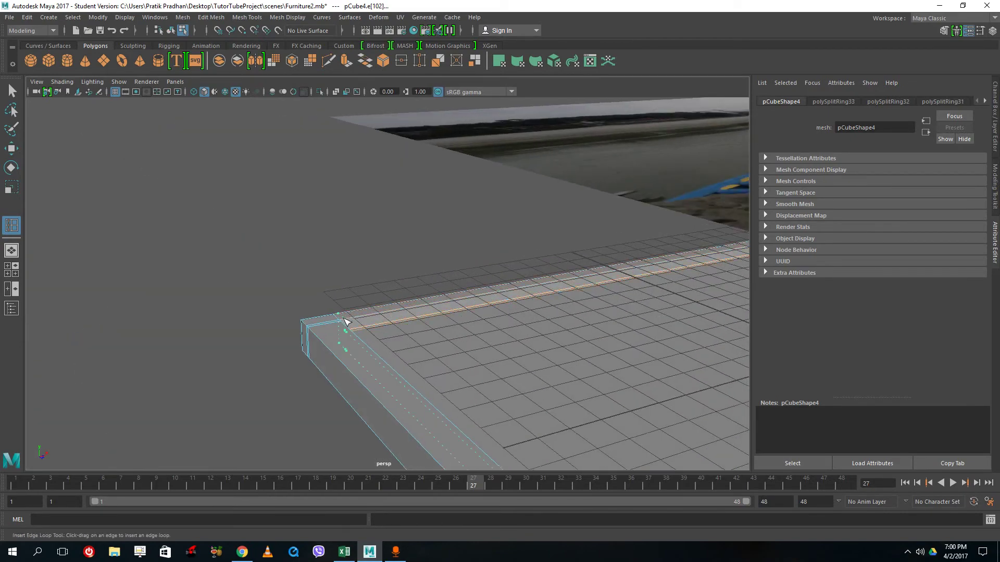
left_click(344, 324)
scroll(613, 395, "down", 5)
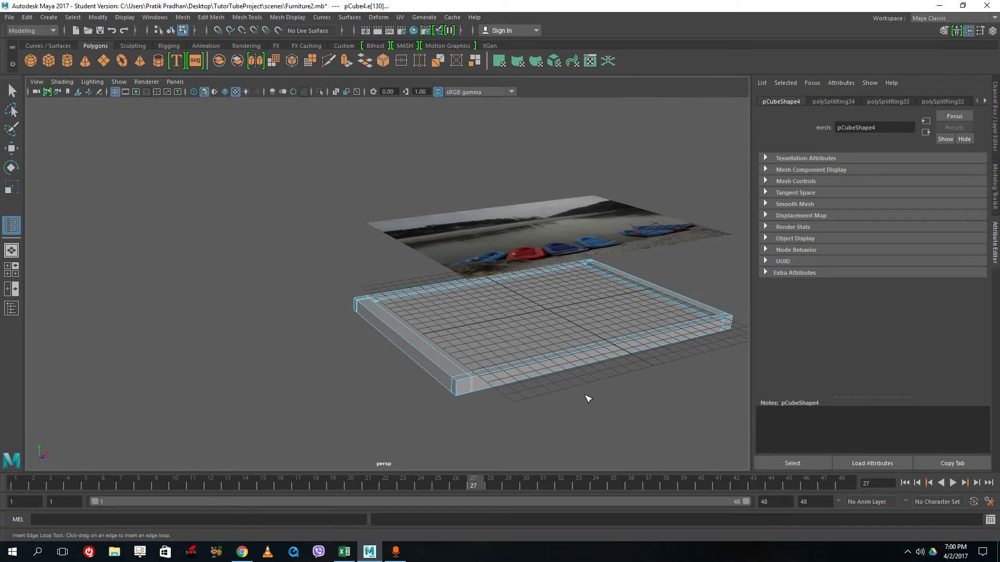
Step: Turn on smooth preview for the frame and insert edge loops near its outer edges to tighten the corners
key("3")
left_click(461, 394)
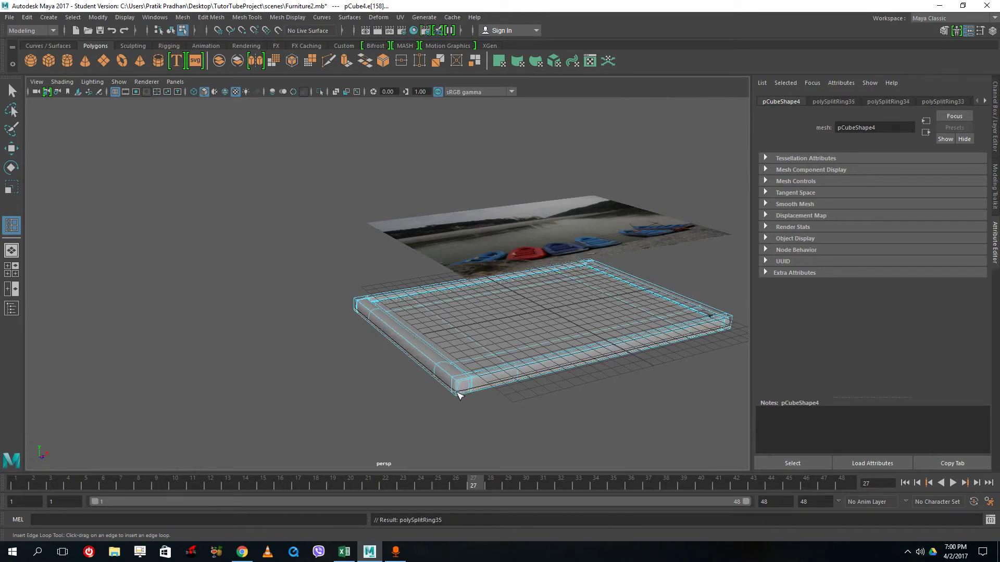
scroll(713, 365, "up", 5)
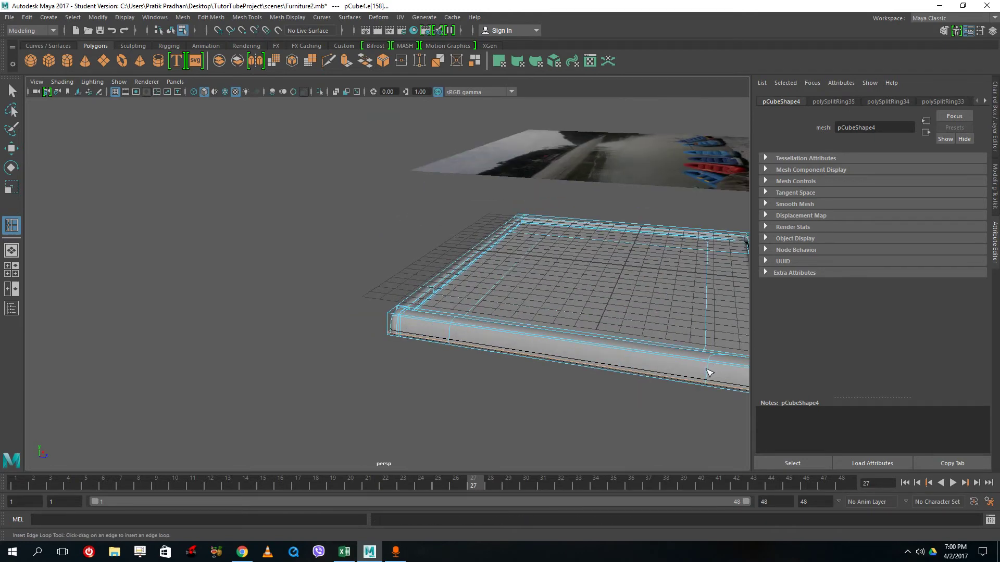
key("F8")
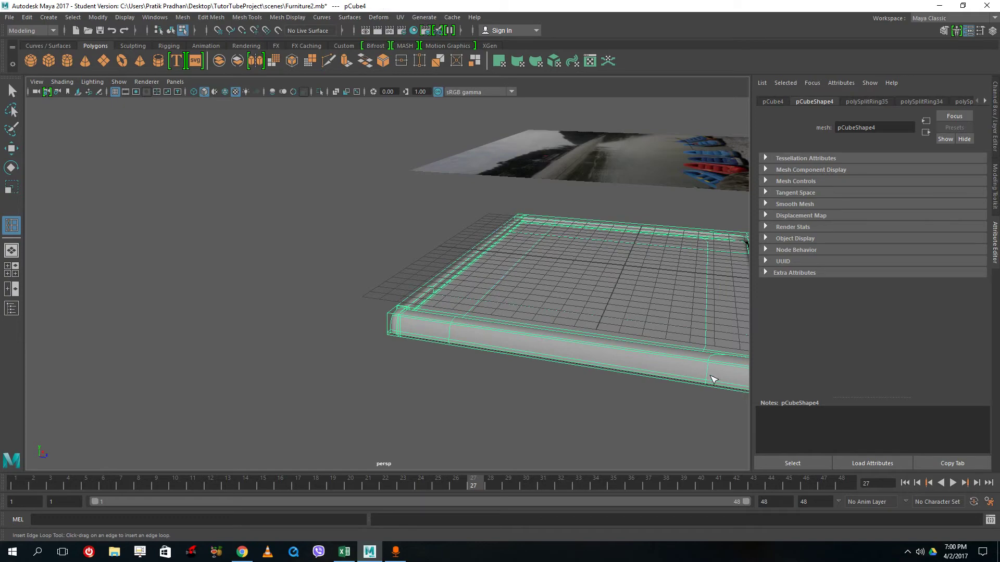
middle_click_drag(713, 379, 624, 394, "alt")
left_click(617, 381)
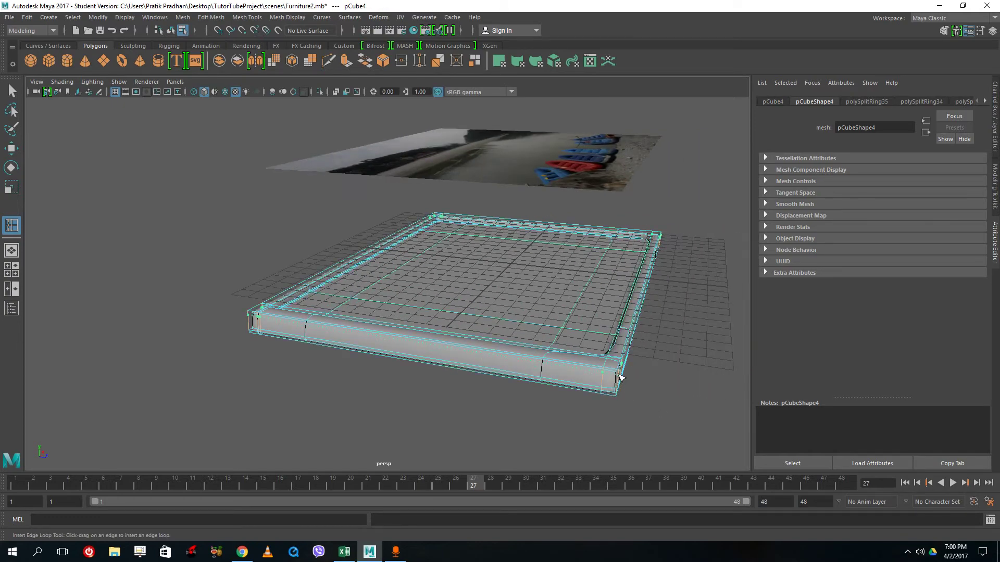
left_click_drag(620, 377, 523, 391, "alt")
left_click(223, 407)
left_click_drag(280, 339, 362, 317, "alt")
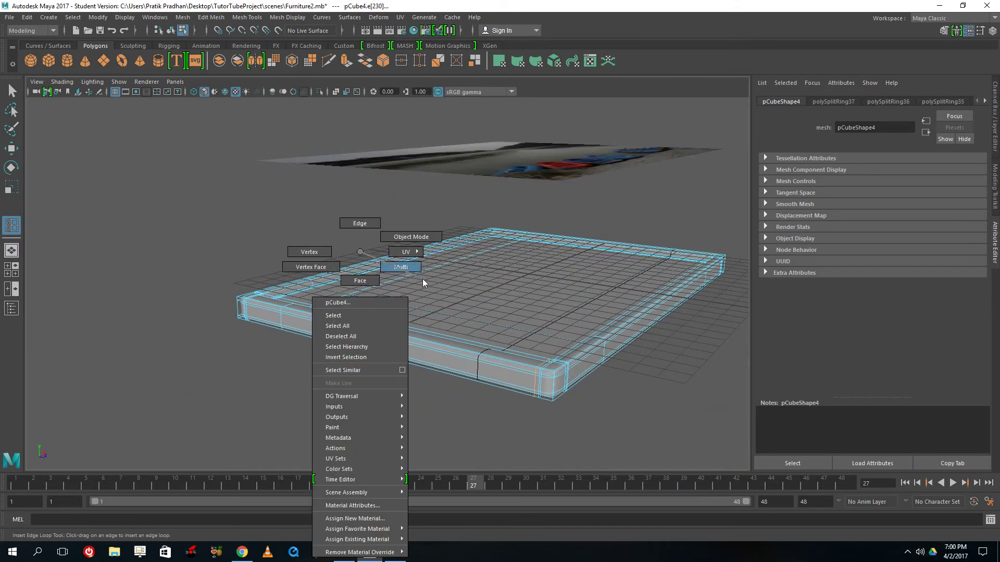
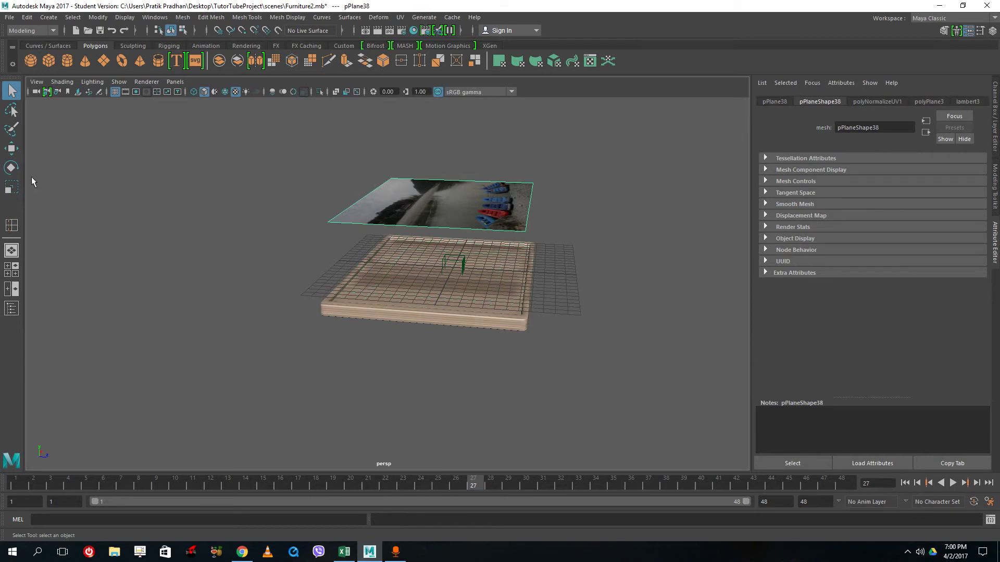
Step: Lower the textured plane into the frame's recess and clear the selection
key("w")
left_click_drag(446, 165, 446, 232)
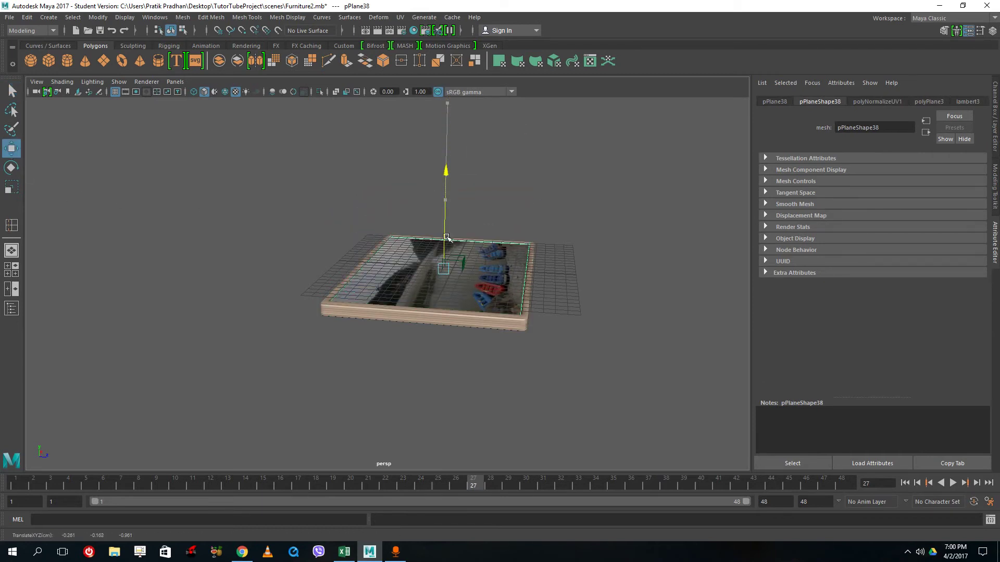
left_click(463, 397)
left_click(453, 263)
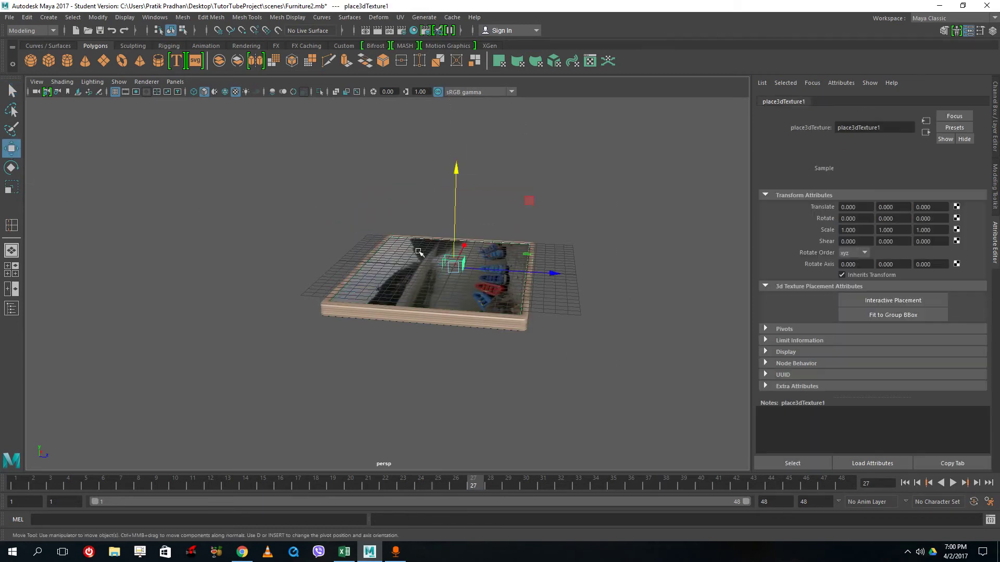
left_click(407, 139)
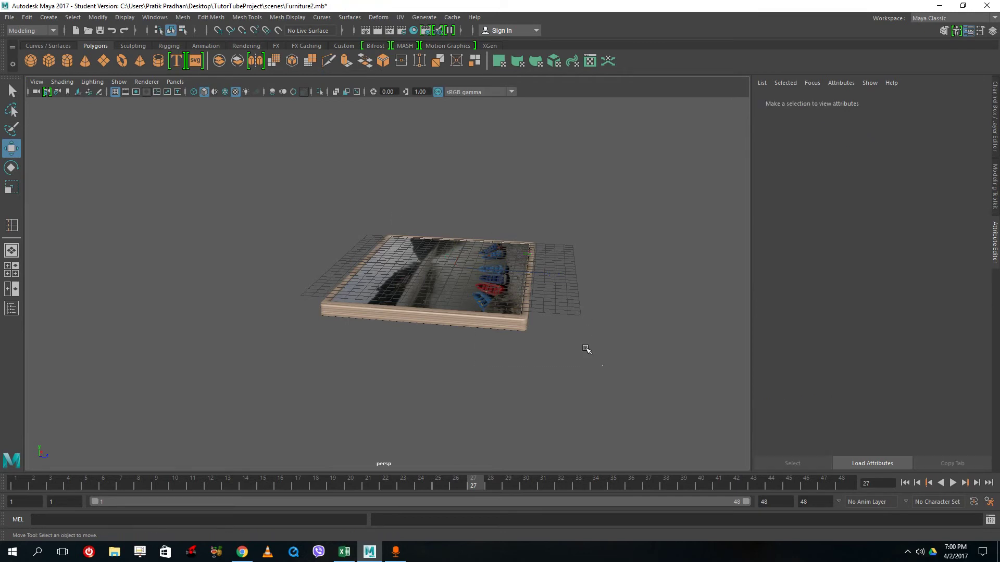
Step: Combine the frame and the textured plane into a single mesh
left_click_drag(586, 349, 269, 172)
left_click(212, 19)
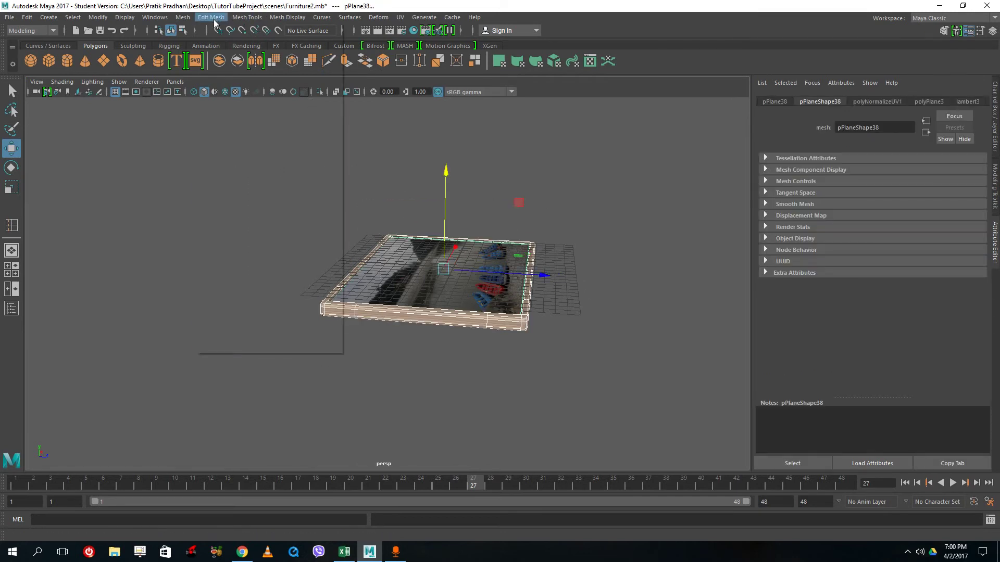
left_click(206, 42)
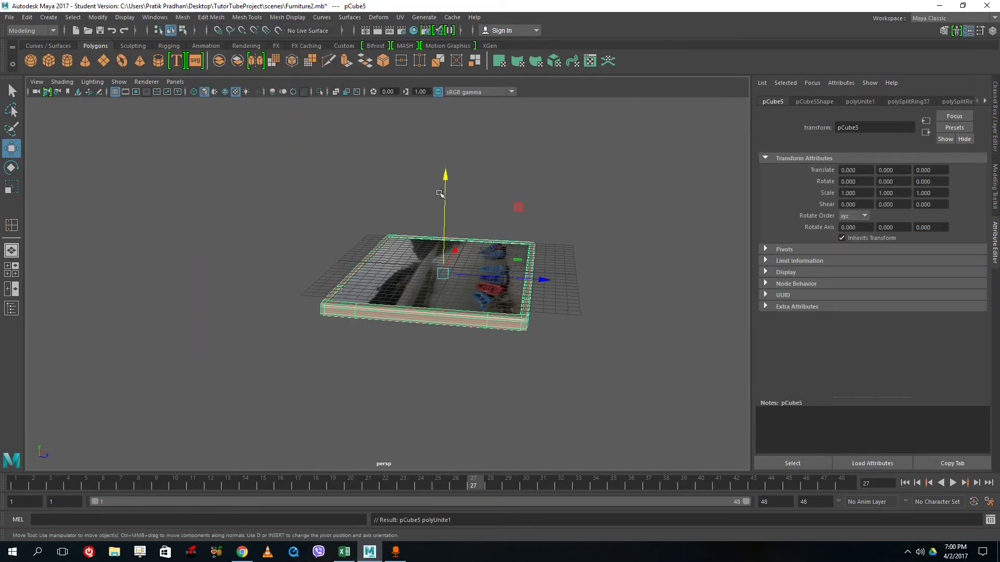
Step: Raise the combined picture frame, rotate it about 42 degrees around X, and reposition it over the grid
left_click_drag(440, 193, 441, 144)
key("e")
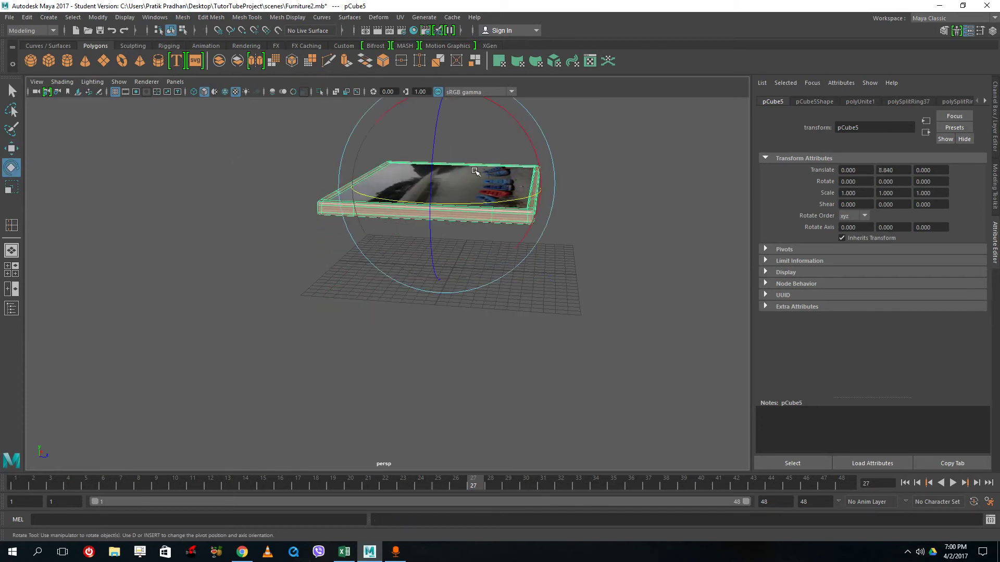
left_click_drag(530, 140, 165, 179)
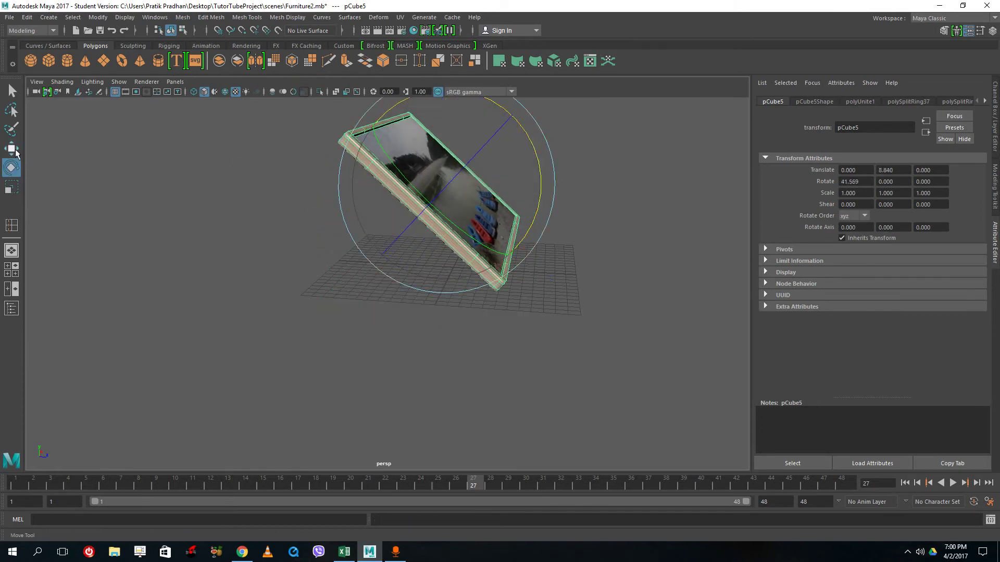
left_click(15, 149)
left_click_drag(446, 186, 474, 209)
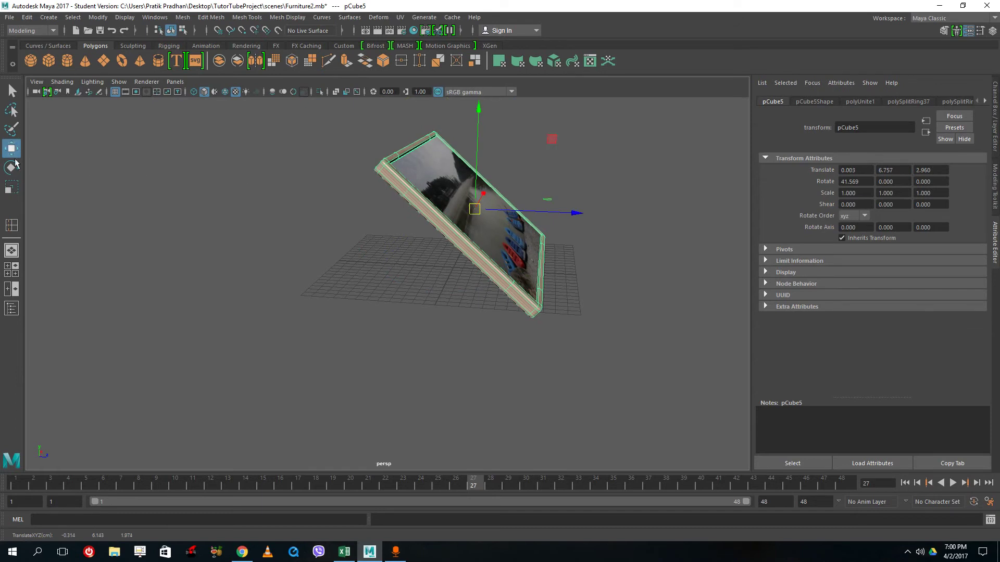
Step: Increase the picture frame's X rotation to about 62 degrees and raise it to about 8.9 on Y
left_click(12, 167)
left_click_drag(556, 163, 578, 188)
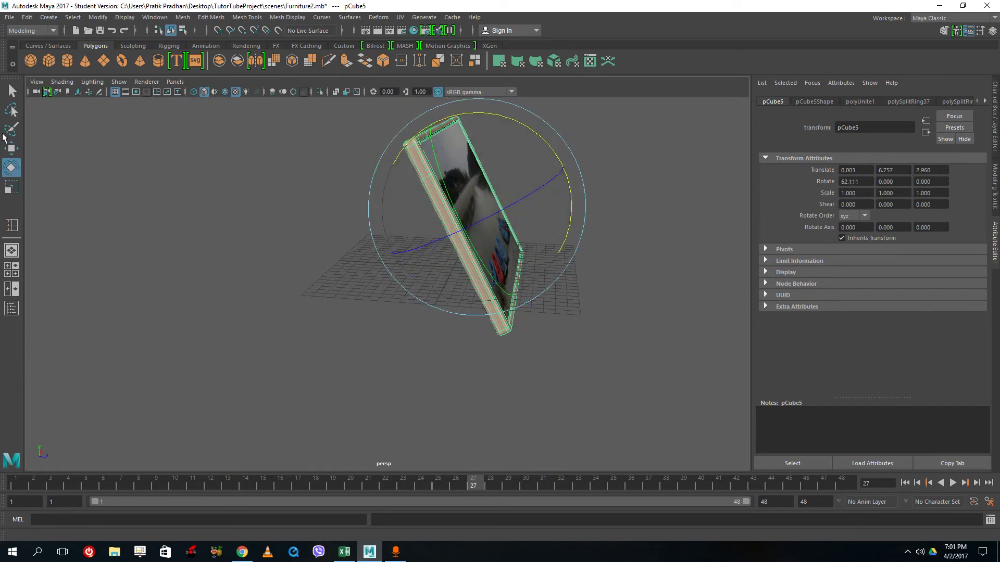
left_click(12, 149)
left_click_drag(479, 142, 480, 103)
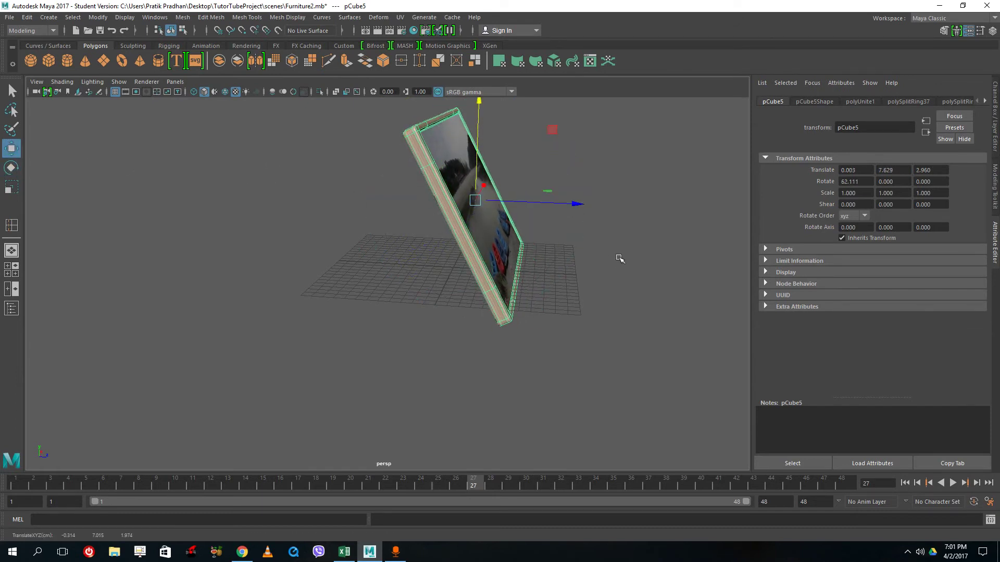
left_click_drag(618, 259, 476, 225, "alt")
left_click_drag(377, 147, 380, 130)
left_click(681, 221)
left_click_drag(643, 219, 599, 223, "alt")
left_click(416, 172)
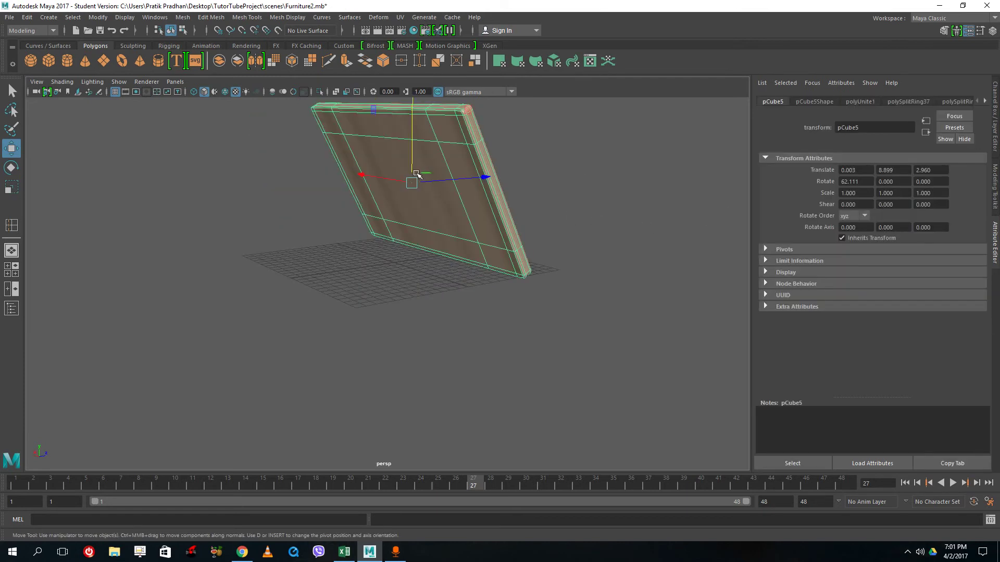
right_click_drag(434, 171, 464, 196, "shift")
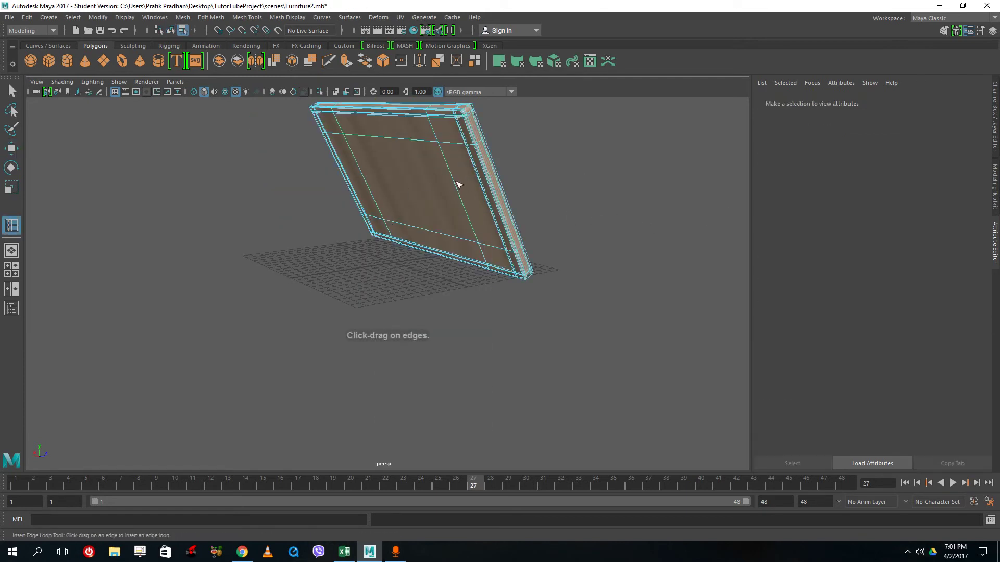
left_click(454, 178)
left_click_drag(454, 179, 464, 180, "alt")
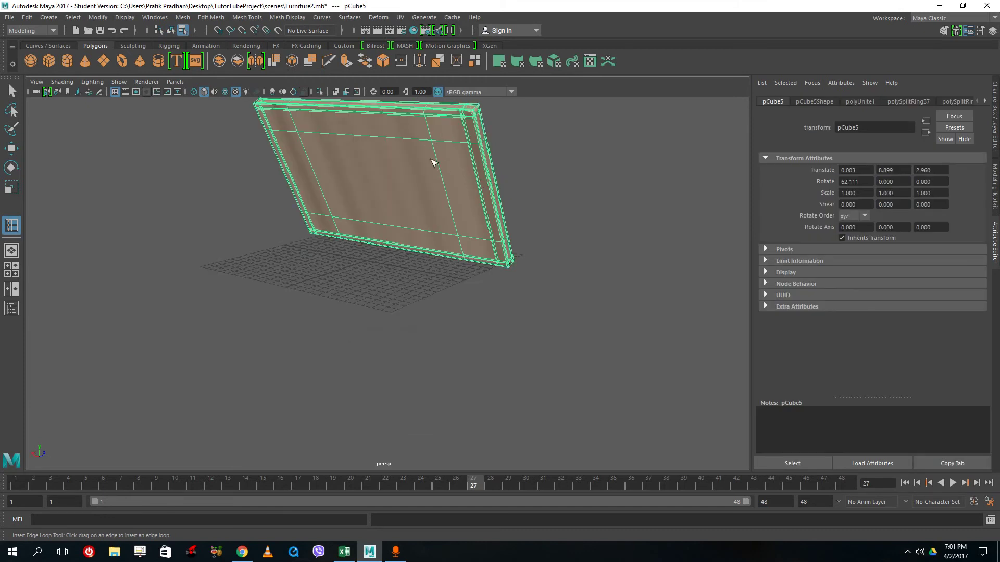
middle_click_drag(434, 162, 485, 199, "alt")
right_click_drag(518, 195, 564, 179)
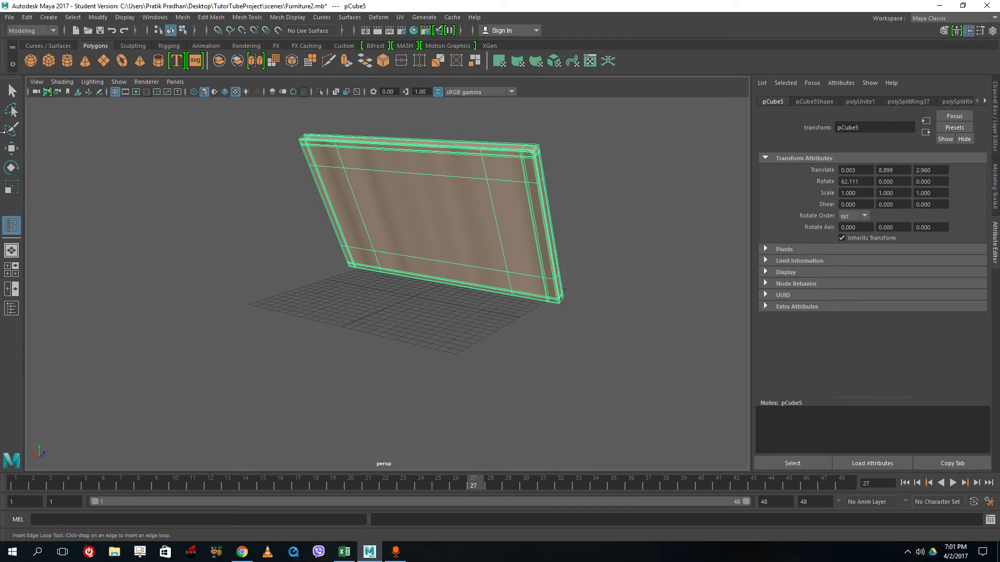
Step: Turn off the frame's smooth preview and insert two vertical edge loops across its back
left_click(12, 90)
left_click(379, 207)
key("1")
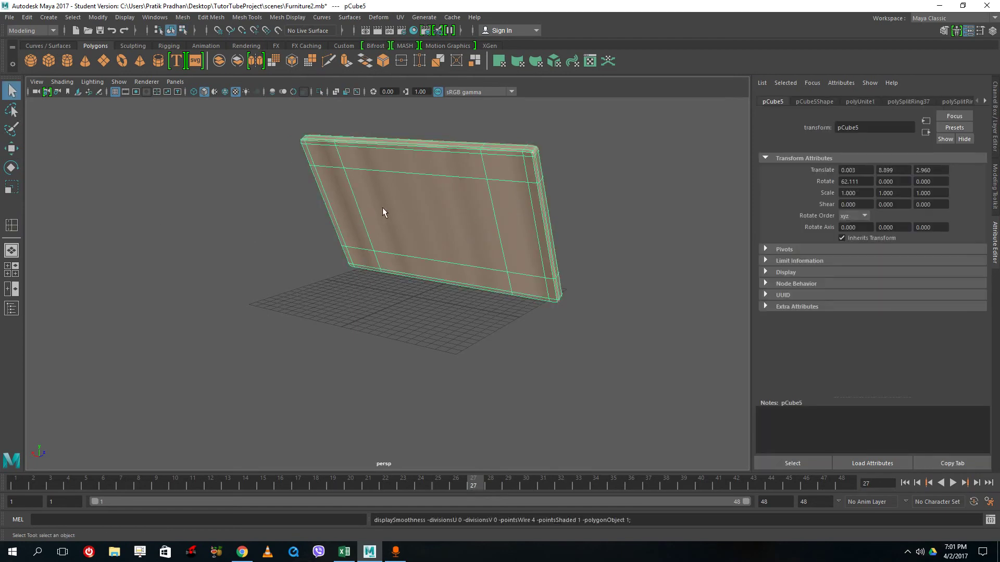
right_click_drag(382, 207, 449, 217, "alt")
left_click_drag(449, 218, 446, 272, "alt")
middle_click_drag(446, 272, 499, 284, "alt")
right_click_drag(499, 283, 444, 297, "shift")
left_click_drag(447, 300, 323, 315, "alt")
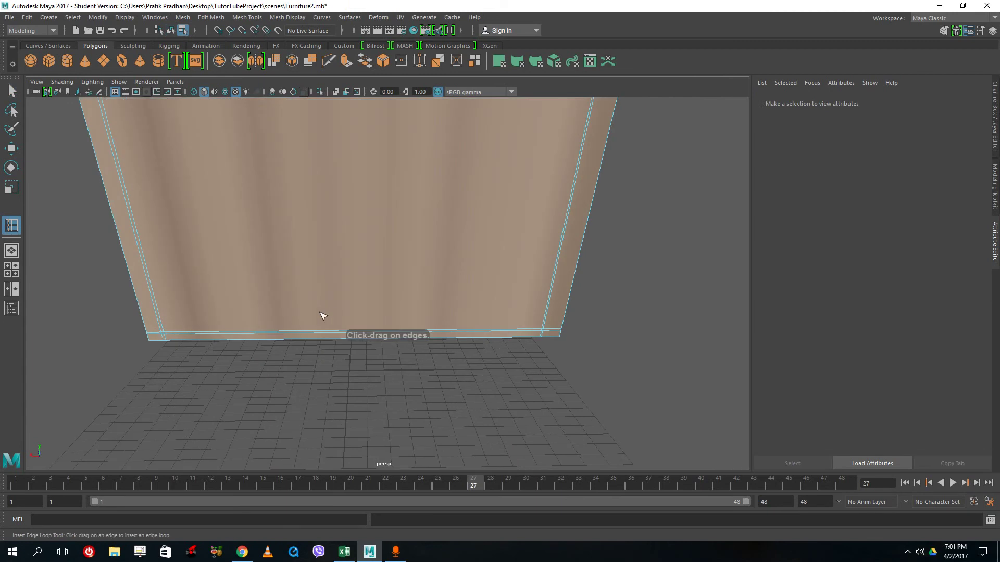
left_click(286, 338)
left_click(437, 334)
Step: Insert two closely spaced horizontal edge loops across the upper back, plus two more vertical loops between the existing vertical pair
left_click_drag(453, 290, 453, 188, "alt")
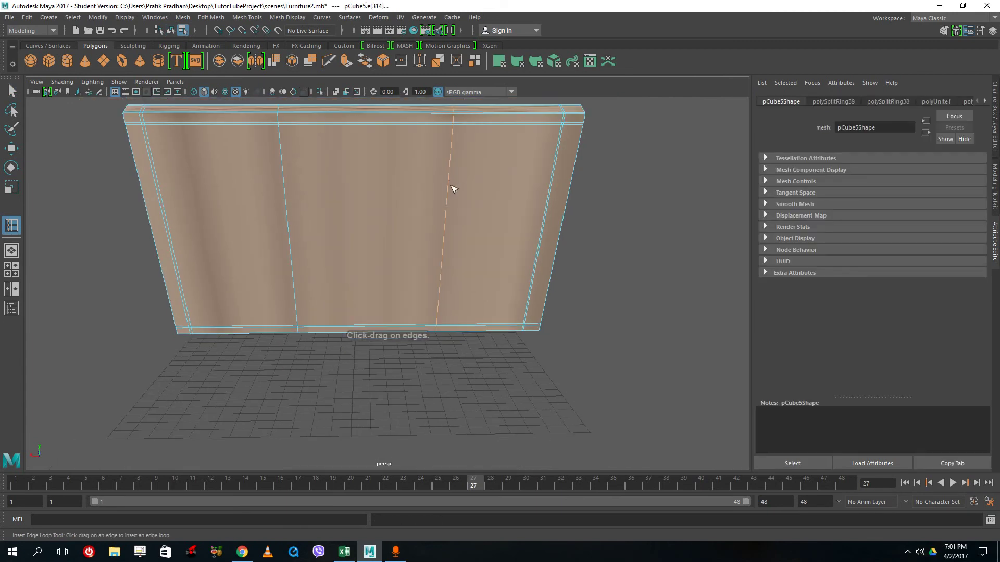
left_click(451, 178)
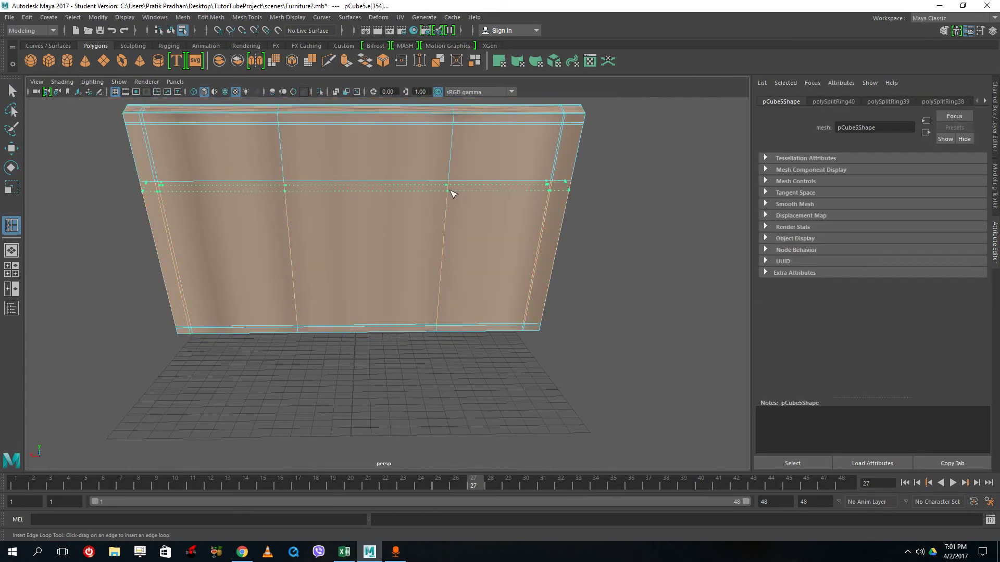
left_click_drag(405, 194, 404, 194)
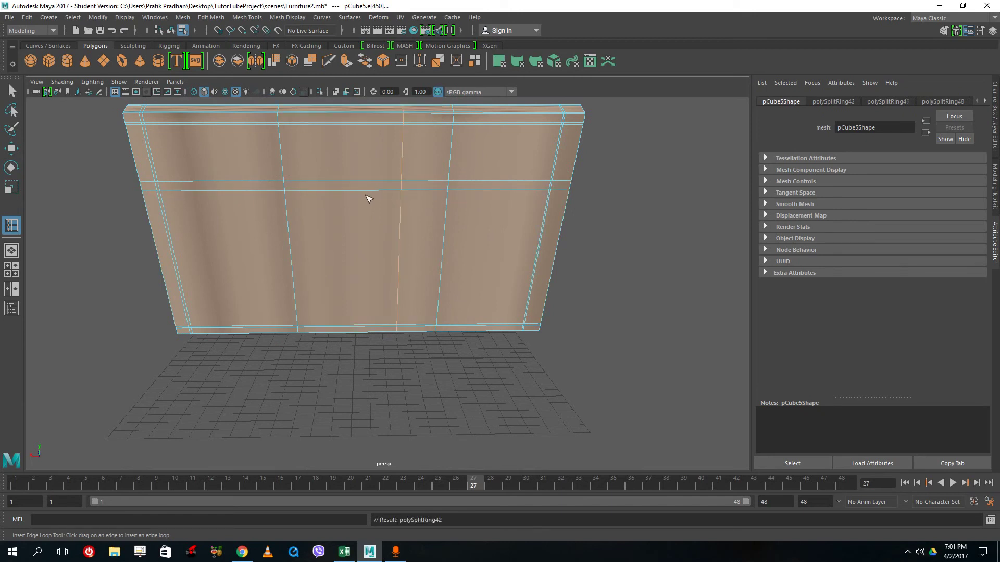
key("F8")
left_click_drag(342, 193, 338, 194)
Step: Extrude the two small faces on the upper back down to the grid as stand legs, with local translate about -3.2, 7.7, 11.1
right_click_drag(339, 191, 328, 221)
left_click(13, 92)
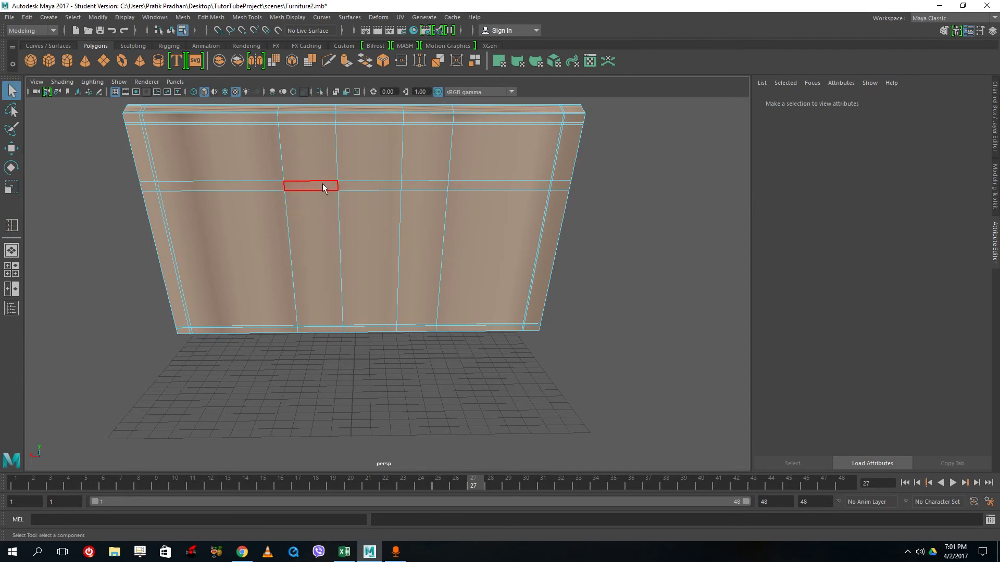
left_click(323, 185)
left_click_drag(541, 216, 431, 234, "alt")
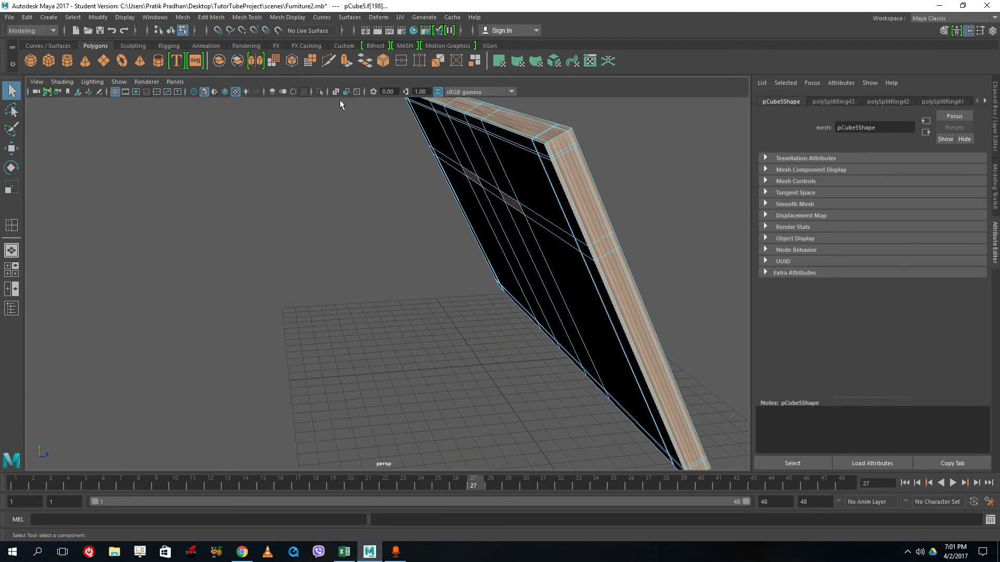
left_click(346, 61)
left_click_drag(471, 177, 380, 388)
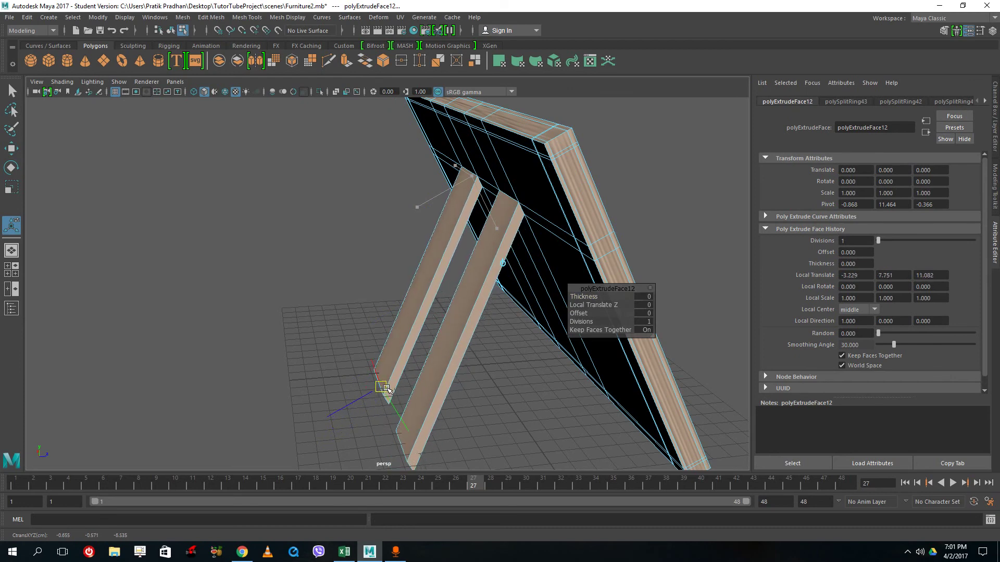
key("e")
left_click_drag(383, 329, 277, 391)
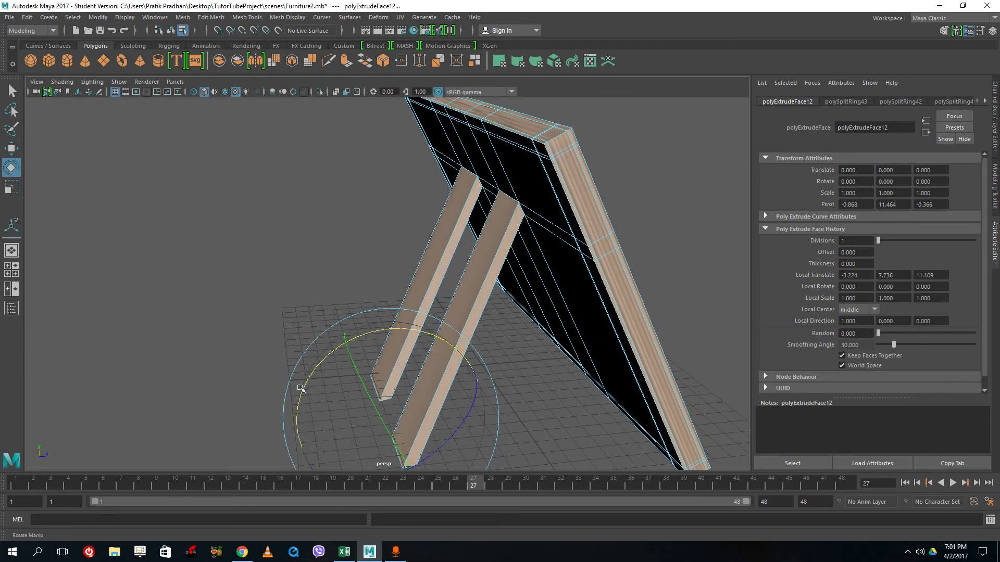
Step: Check the frame and its new legs in smooth preview, and return to the unsmoothed display
key("3")
right_click_drag(473, 296, 569, 218)
left_click(655, 272)
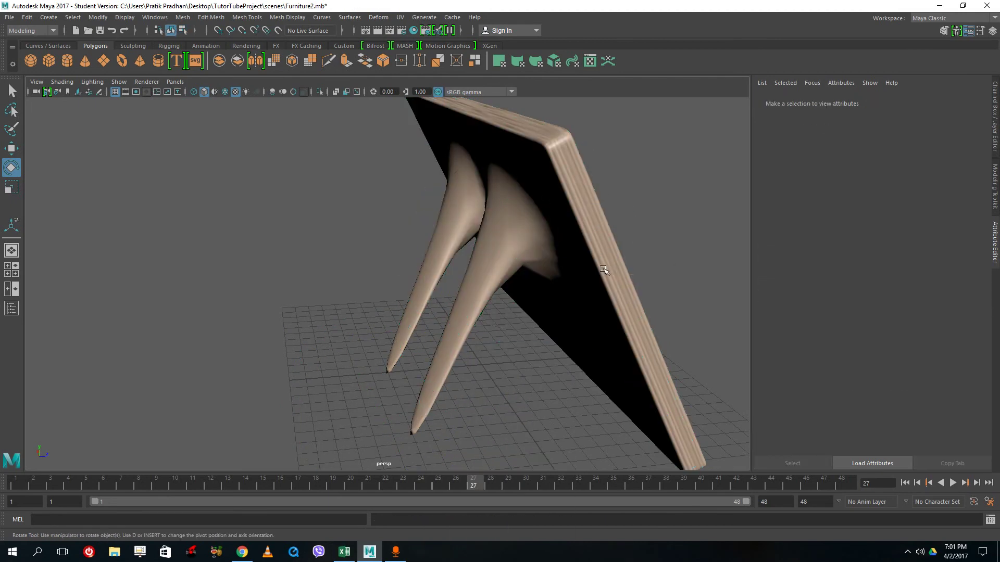
left_click(602, 270)
key("1")
Step: Insert supporting edge loops close to the upper and lower ends of both stand legs
right_click_drag(507, 203, 495, 223, "shift")
left_click(522, 208)
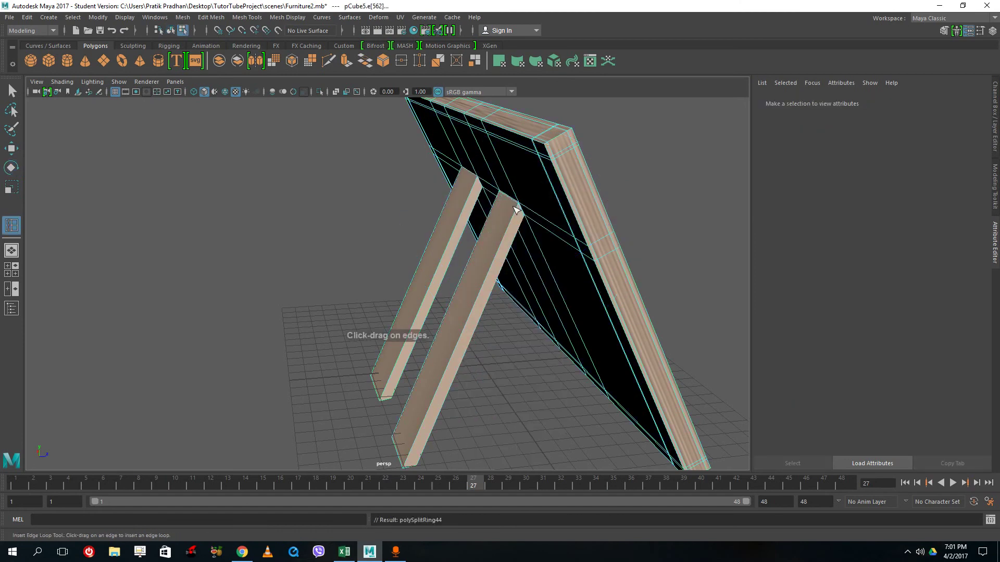
left_click_drag(477, 185, 472, 191)
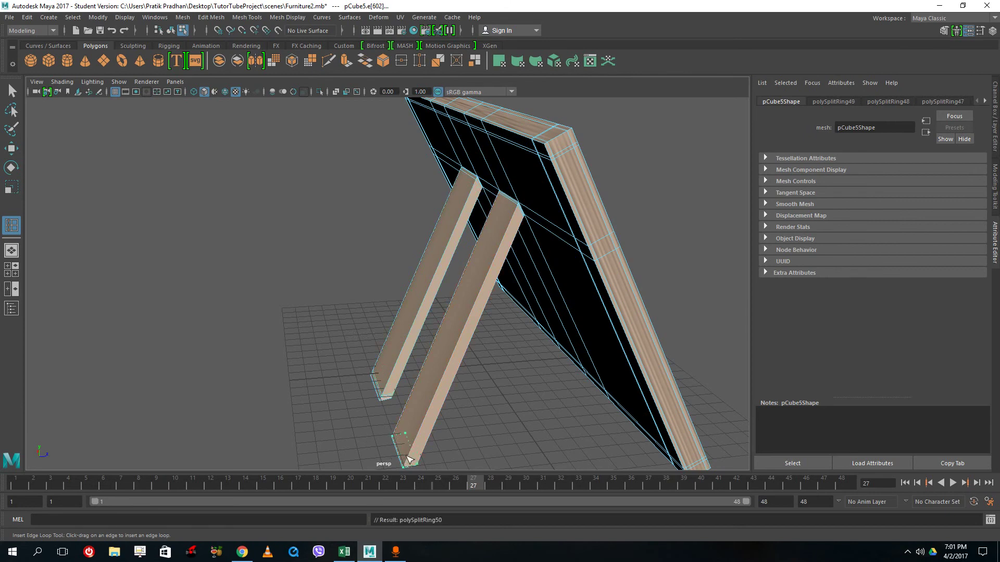
Step: Turn on smooth preview for the picture frame, return to object mode, and clear the selection
key("3")
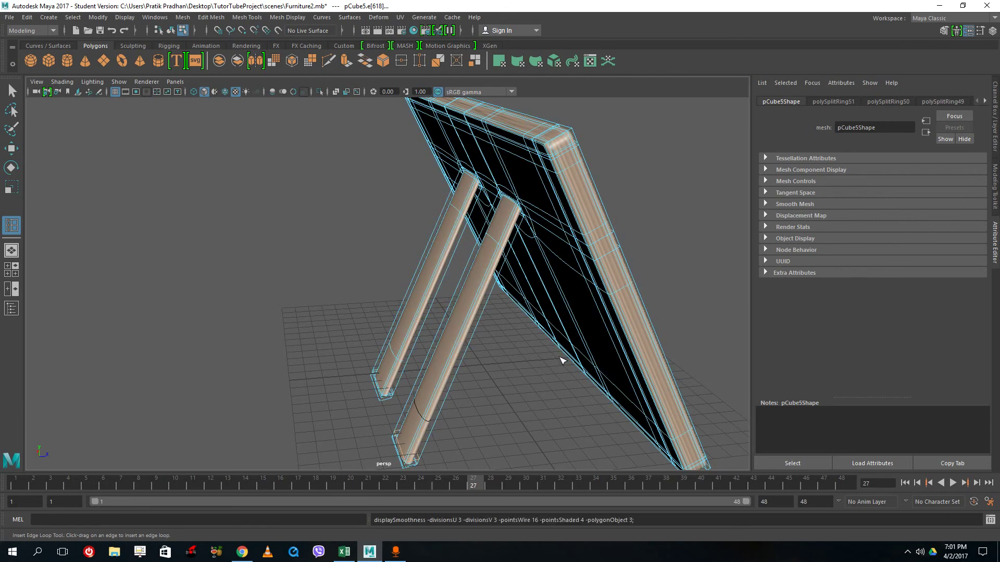
left_click_drag(560, 359, 461, 367, "alt")
right_click_drag(509, 251, 571, 241)
scroll(571, 241, "down", 7)
left_click(571, 240)
left_click_drag(545, 282, 567, 315, "alt")
left_click_drag(440, 312, 500, 377, "alt")
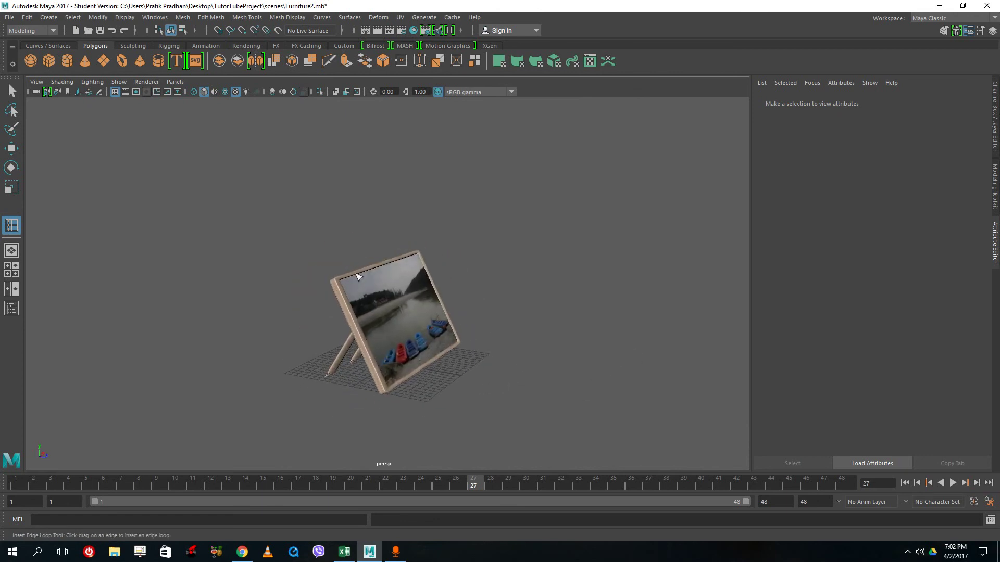
left_click(13, 92)
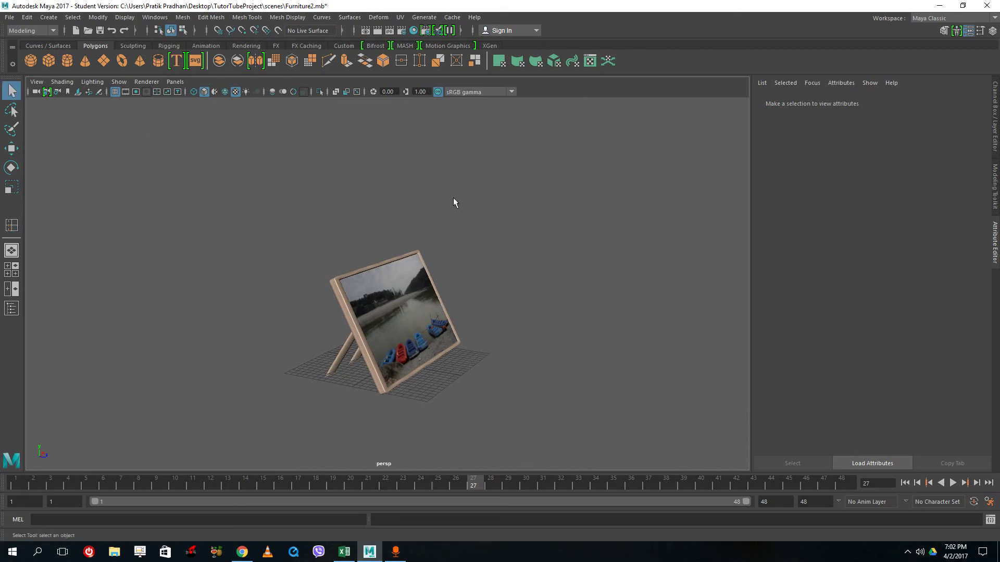